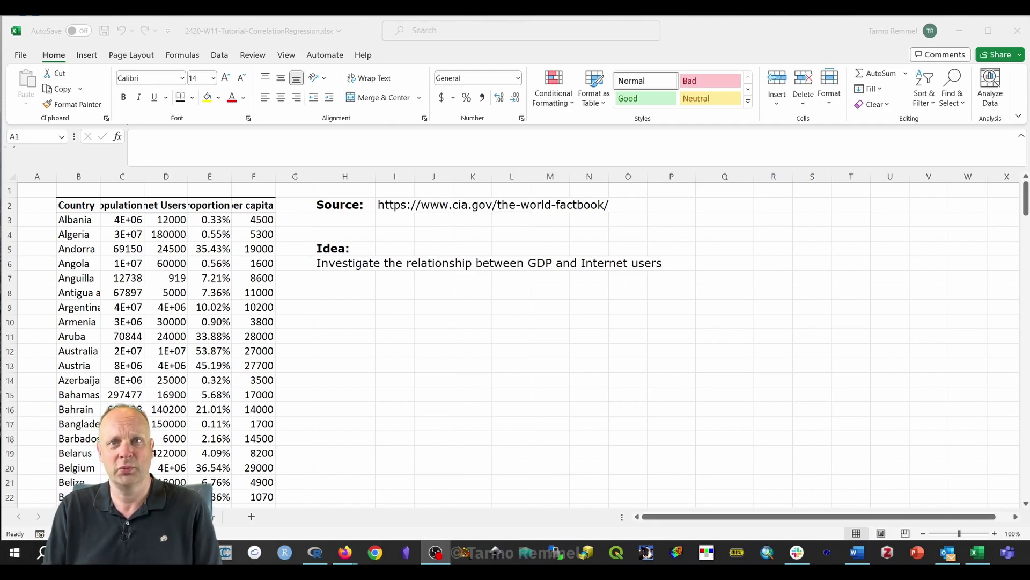
Auto-fit the widths of columns B through F to their contents.
left_click(81, 175)
left_click_drag(80, 176, 267, 182)
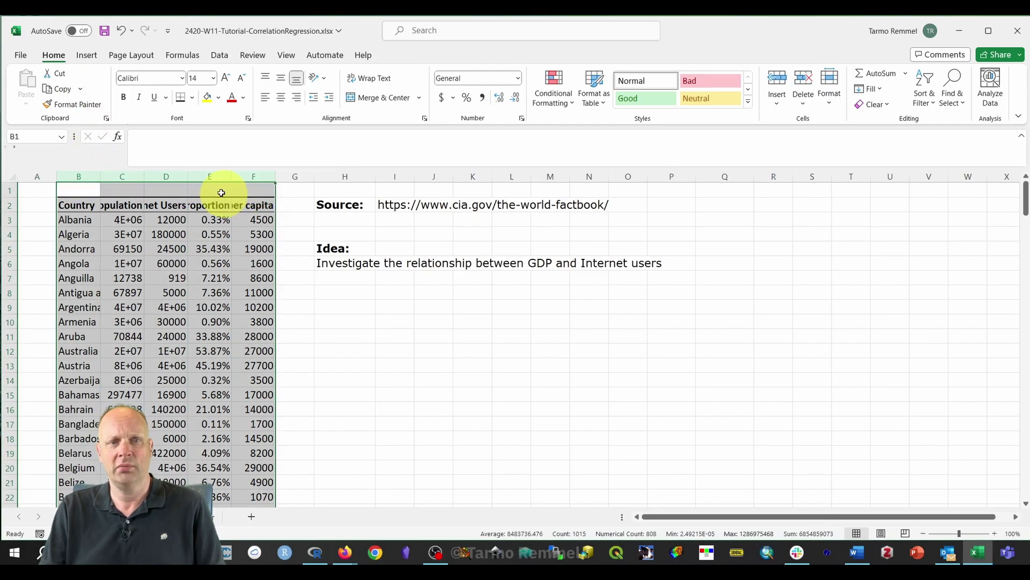
double_click(188, 175)
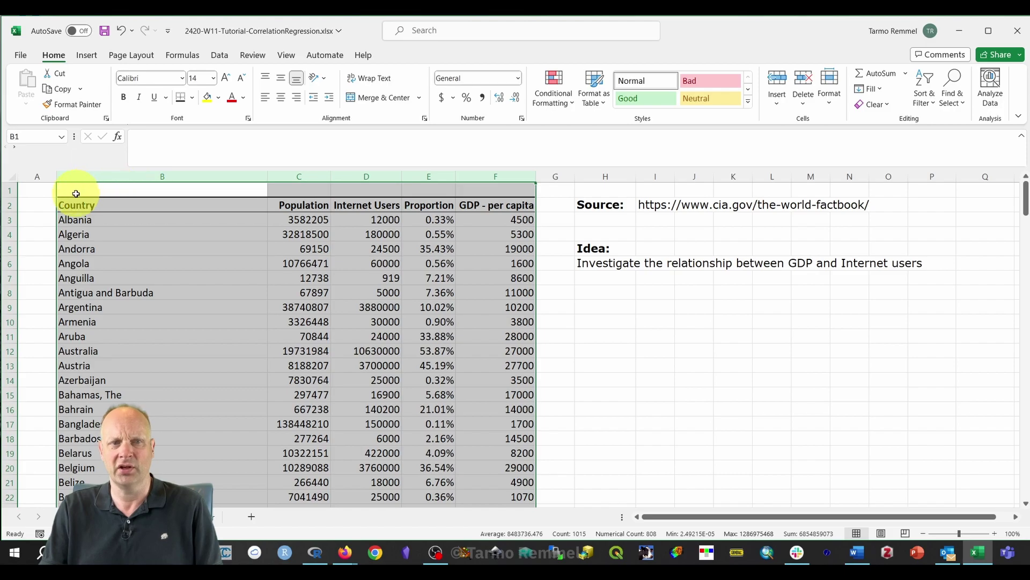
Narrow the Country column to less than half its width, letting the longest country names be cut off.
scroll(158, 215, "down", 17)
scroll(165, 231, "up", 4)
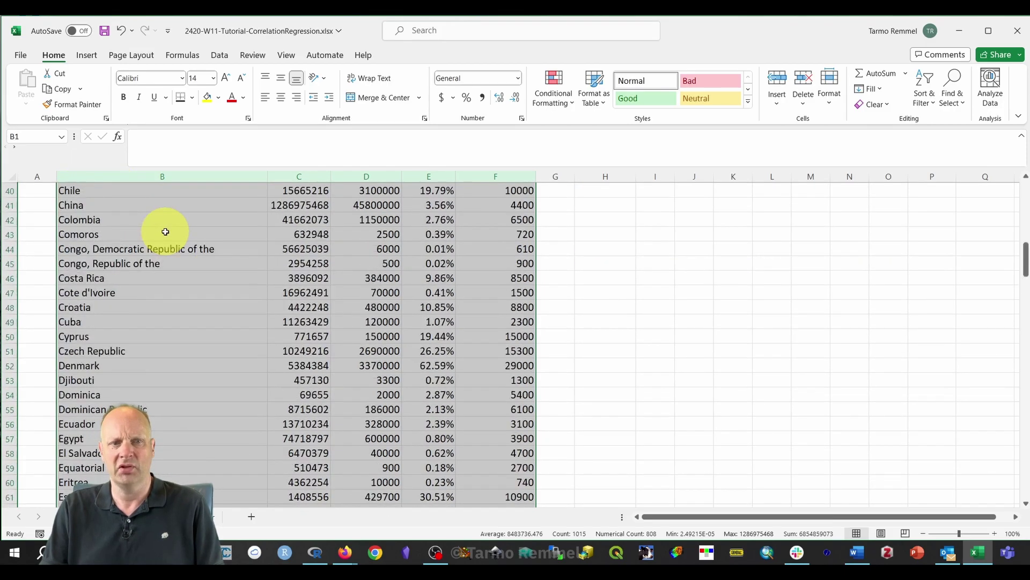
scroll(225, 250, "down", 8)
scroll(225, 251, "down", 17)
scroll(166, 291, "up", 4)
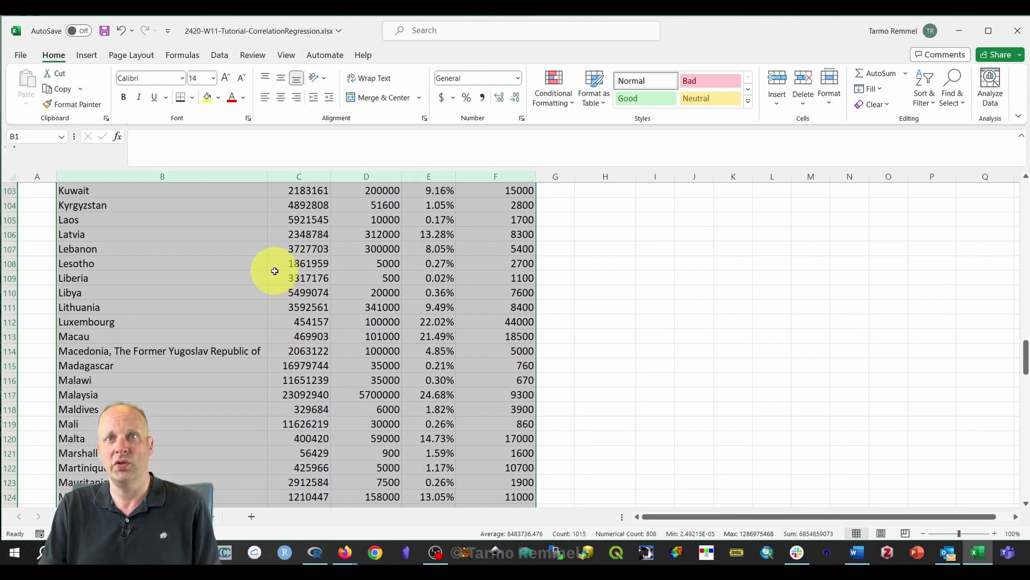
left_click(240, 203)
left_click(239, 176)
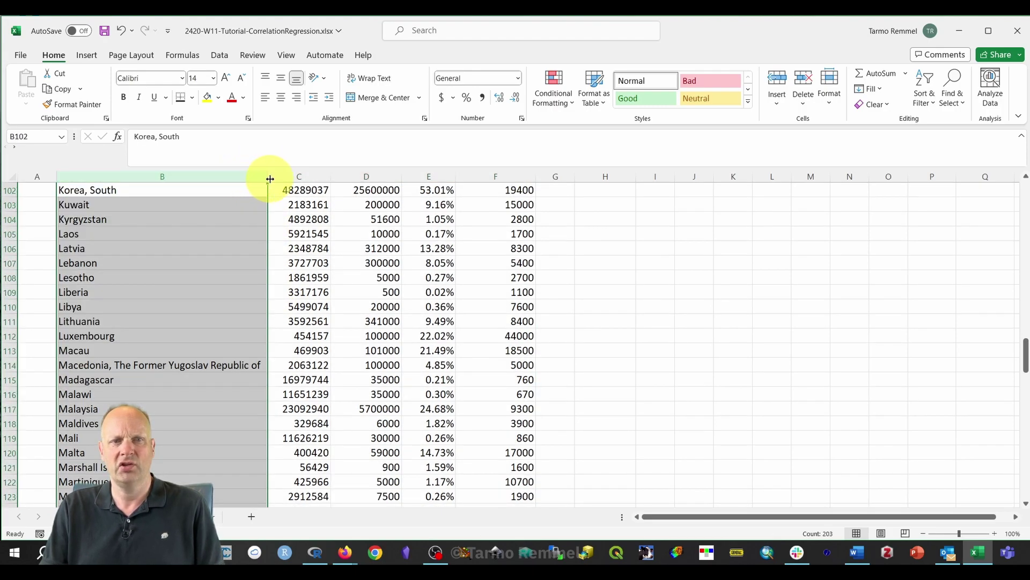
left_click_drag(267, 179, 392, 180)
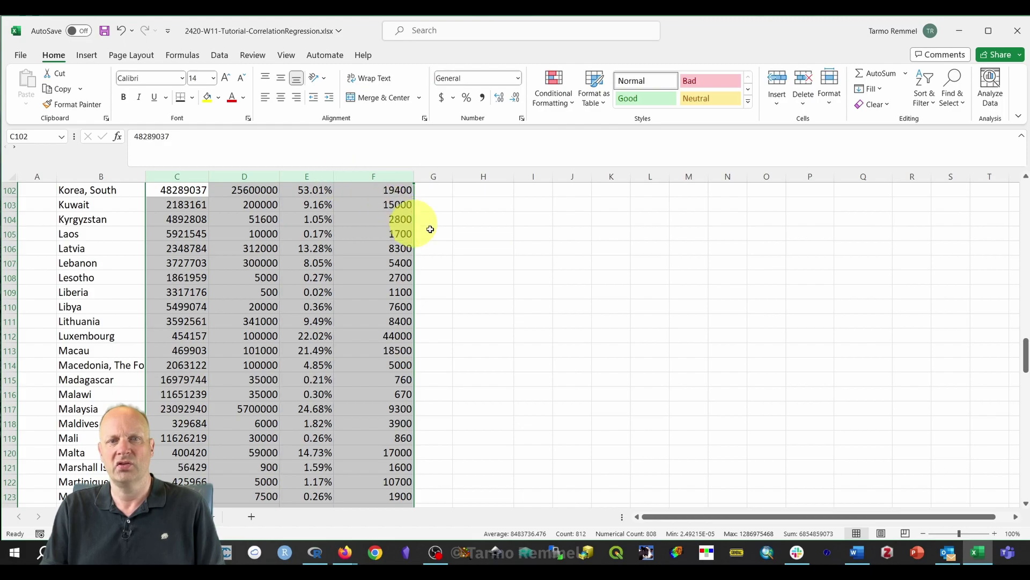
left_click(494, 237)
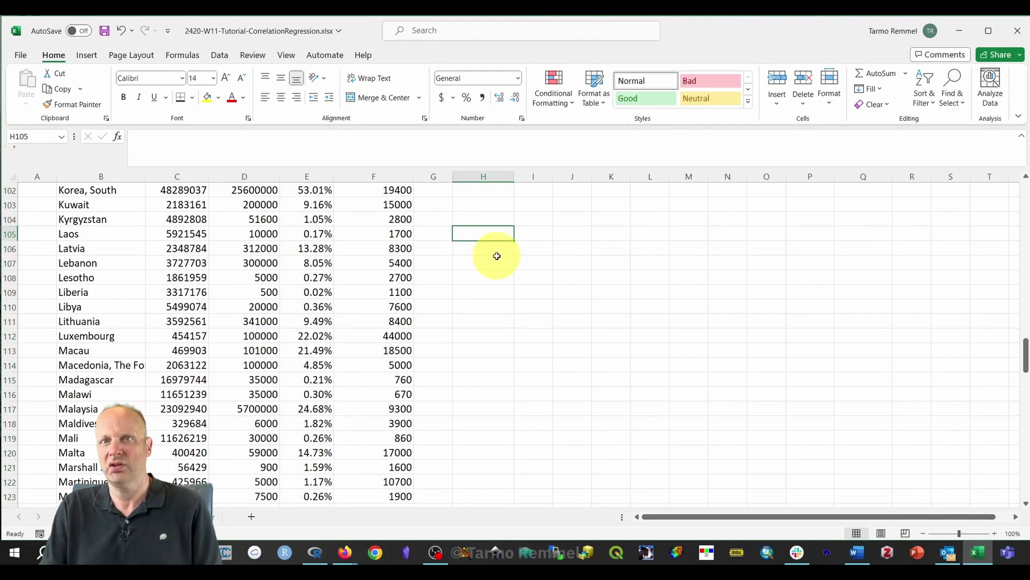
Inspect the formula behind Albania's proportion in cell E3 without changing it.
scroll(492, 252, "up", 17)
scroll(486, 267, "up", 17)
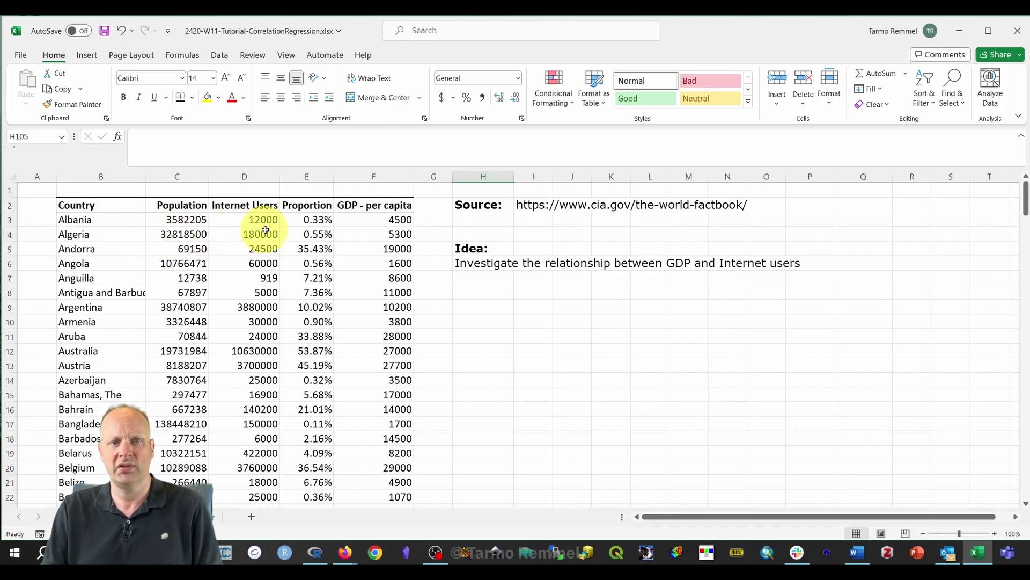
double_click(295, 221)
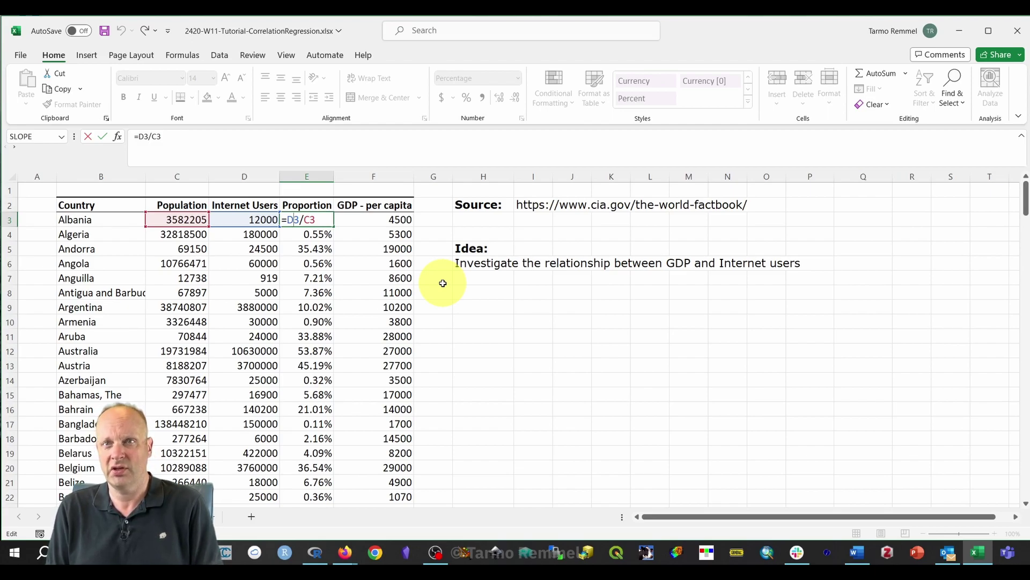
key("ctrl+Return")
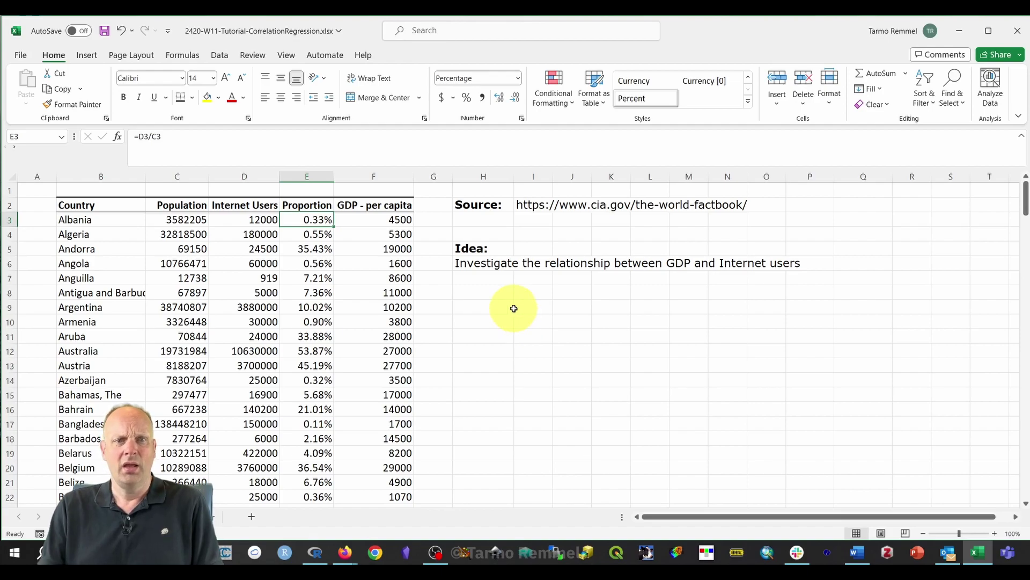
Look over the country rows to the end of the table, and the GDP - per capita and Proportion columns.
scroll(277, 277, "down", 9)
scroll(276, 278, "down", 20)
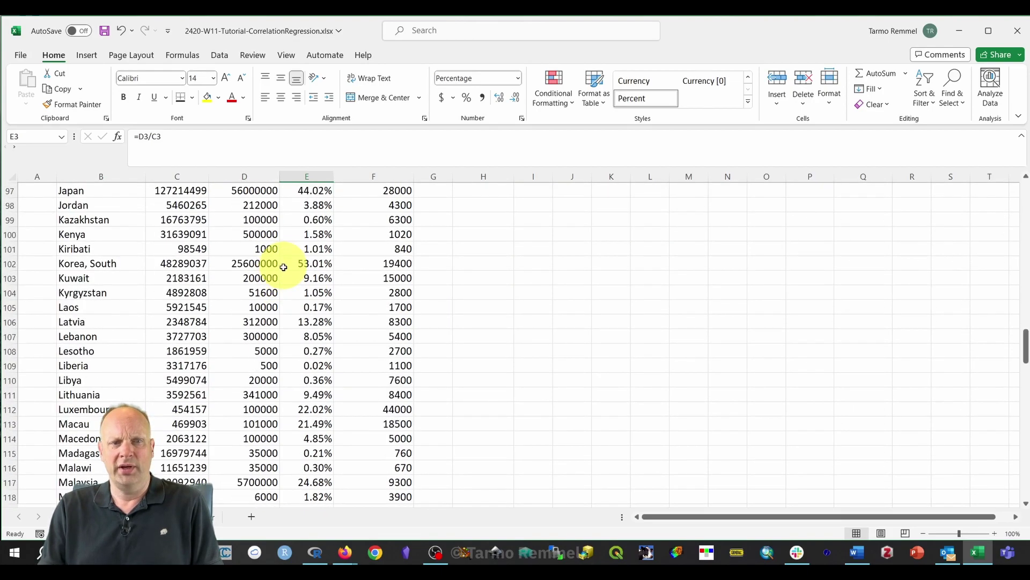
scroll(283, 264, "up", 7)
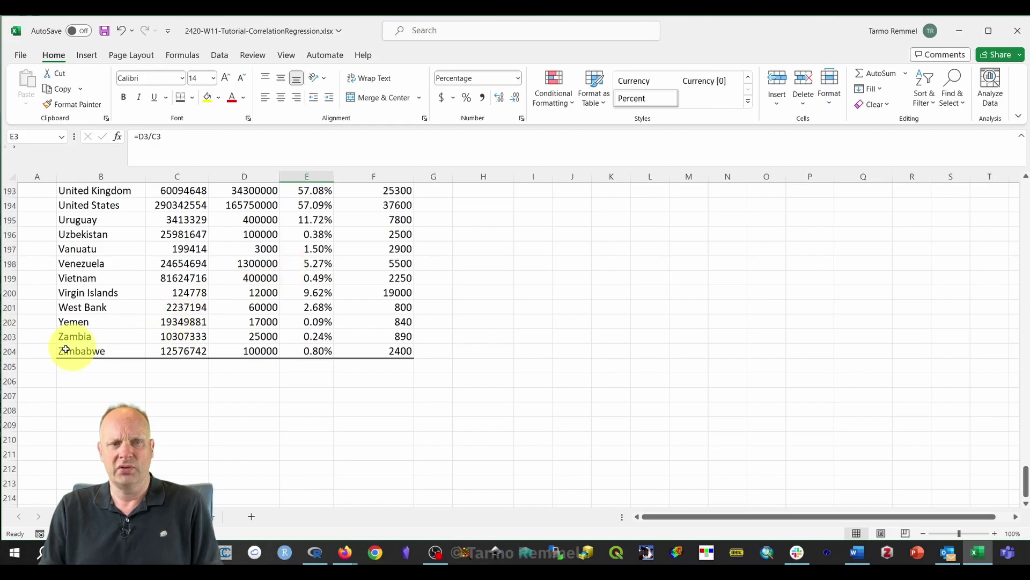
scroll(330, 323, "up", 20)
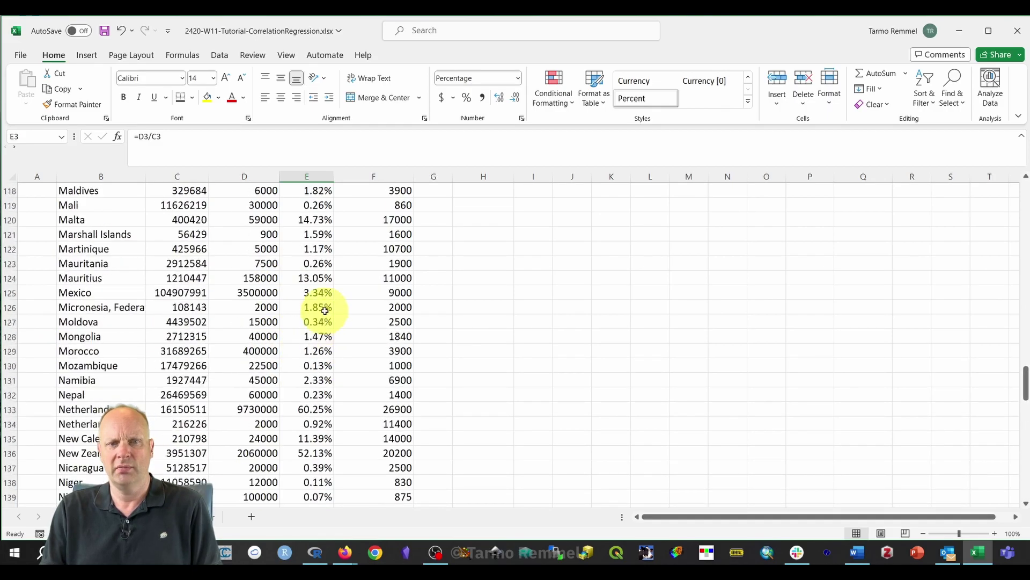
scroll(320, 303, "up", 13)
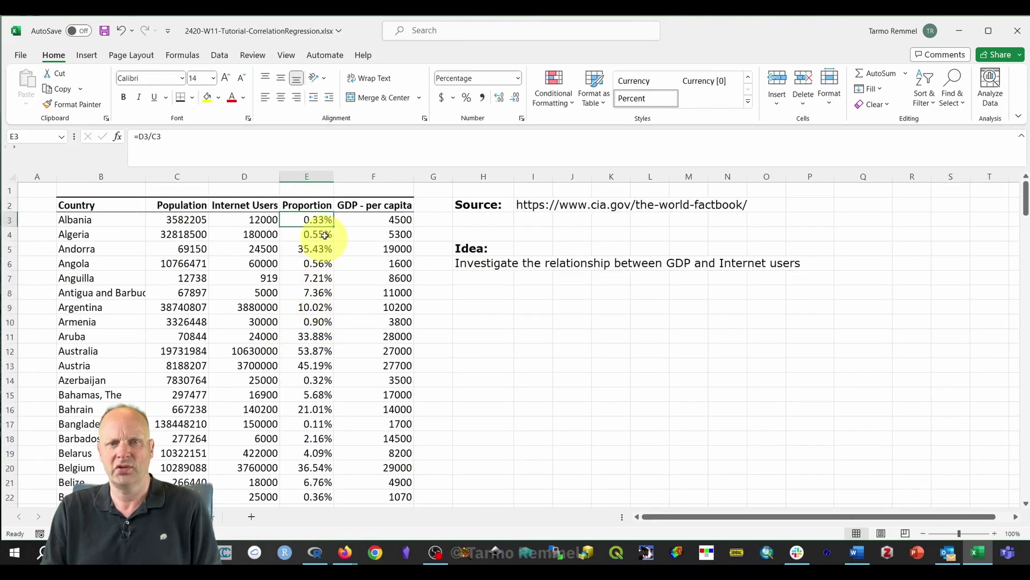
left_click(375, 178)
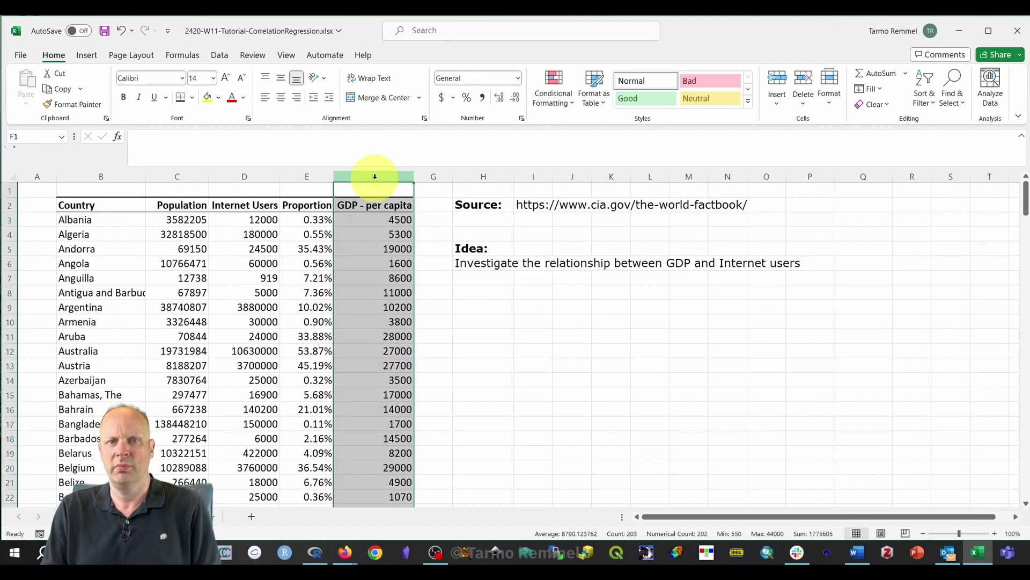
left_click(298, 175)
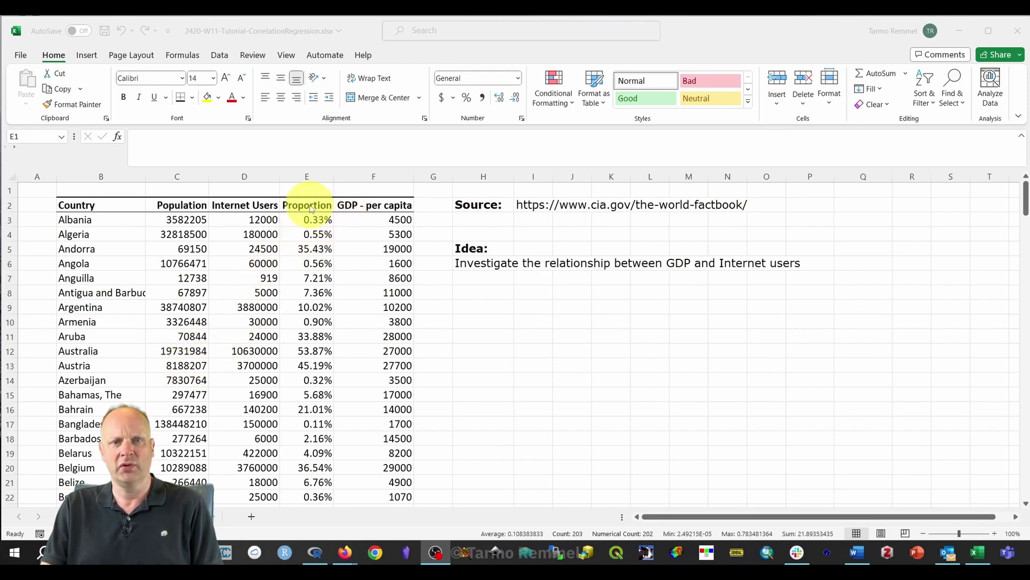
Insert a markers-only scatter chart from the Proportion and GDP - per capita data in E2:F204.
left_click_drag(312, 208, 368, 465)
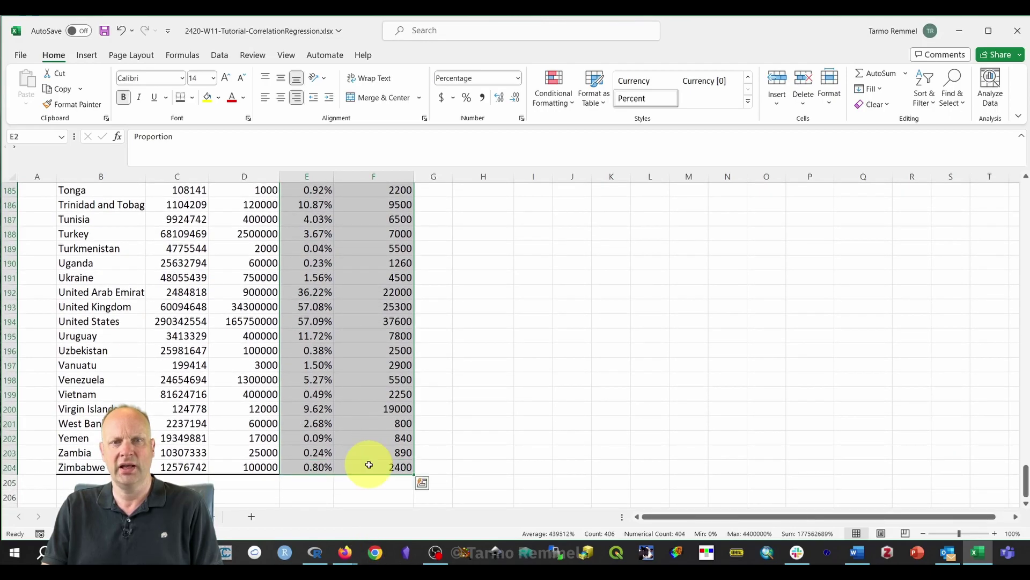
left_click(84, 58)
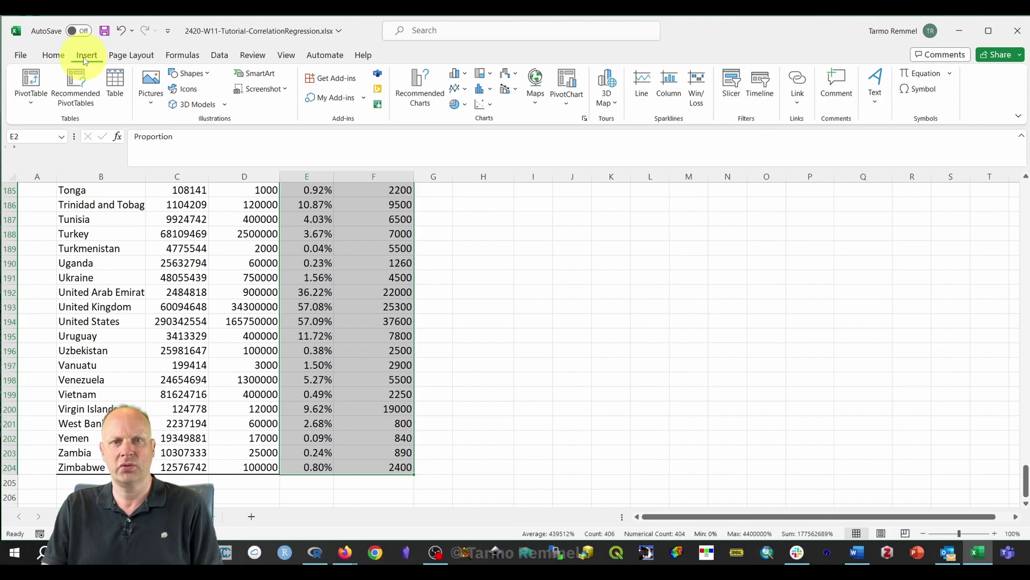
left_click(493, 110)
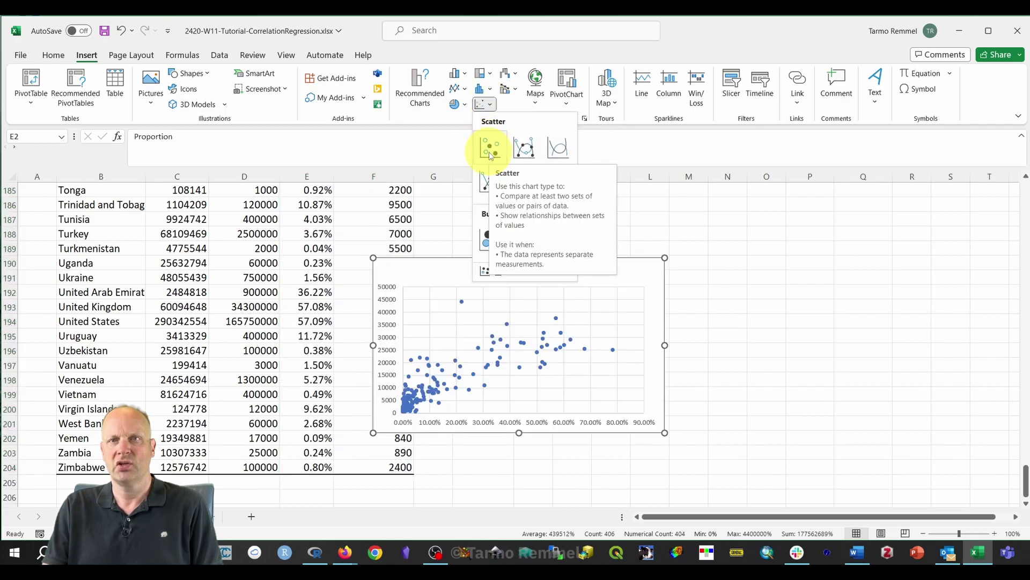
left_click(489, 153)
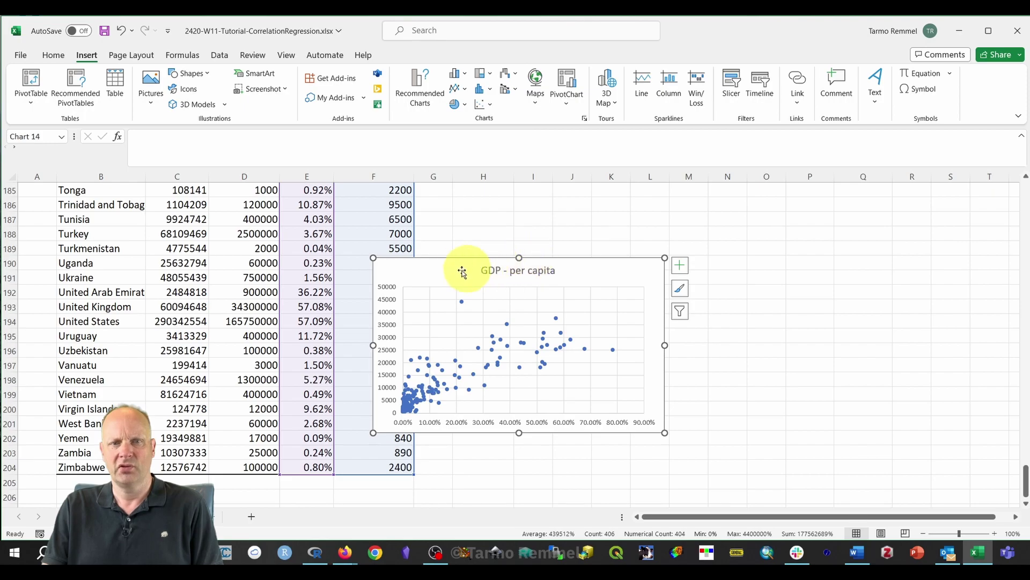
Move the scatter chart beside the first rows of the table, just below the Idea text, and enlarge it slightly.
left_click_drag(444, 270, 523, 191)
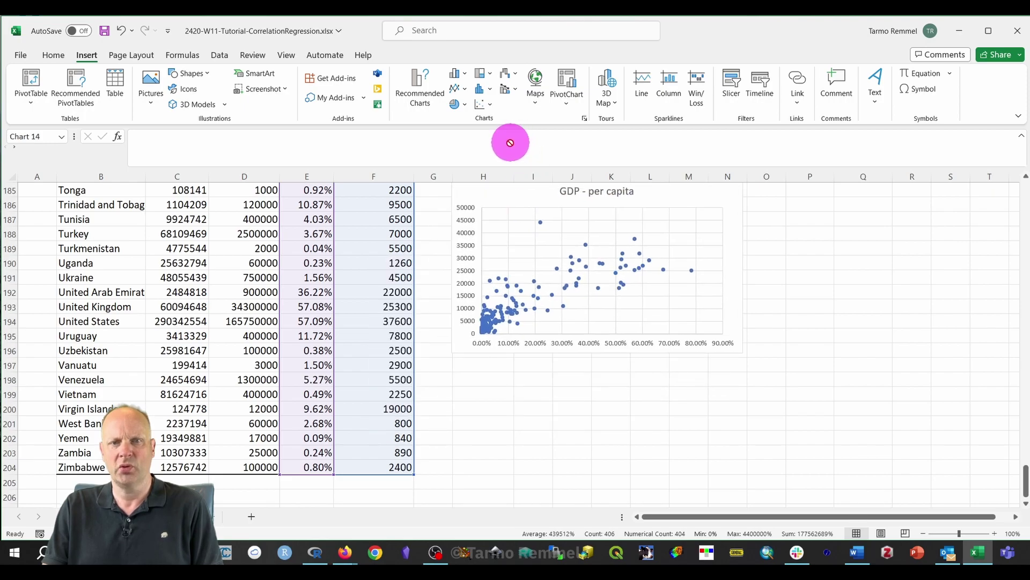
key("ctrl+z")
scroll(480, 236, "up", 3)
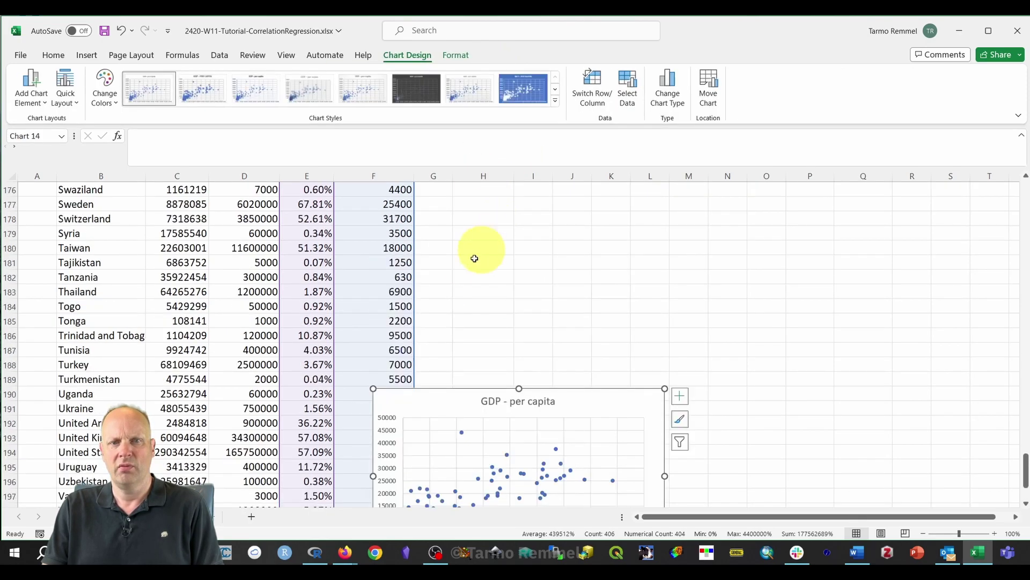
left_click_drag(431, 386, 505, 298)
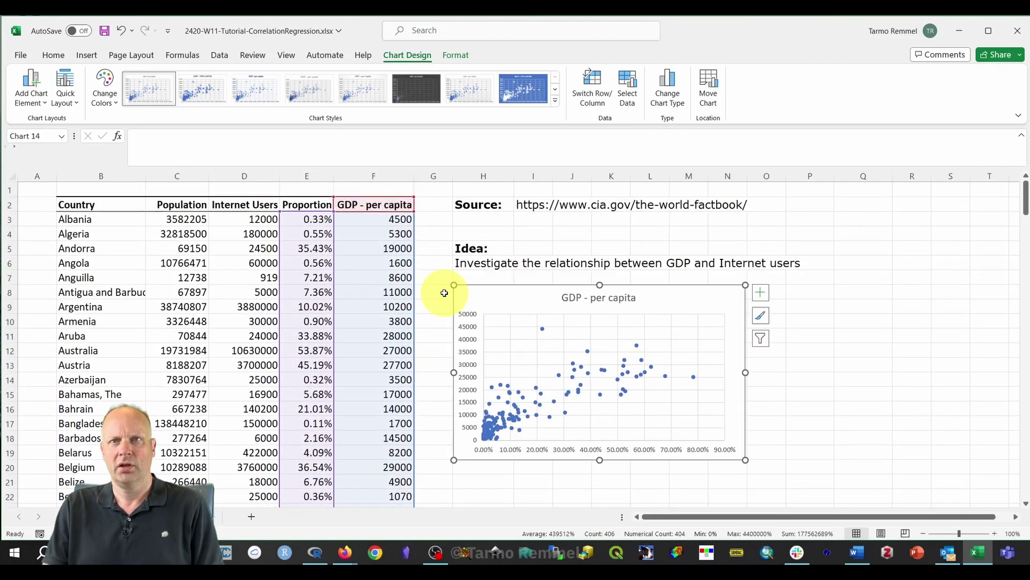
left_click_drag(744, 460, 761, 471)
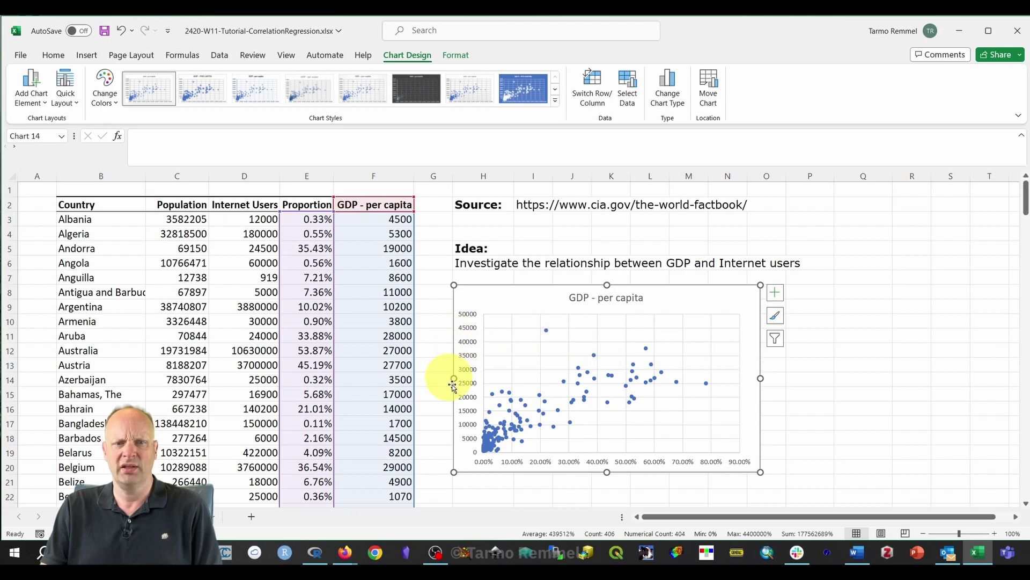
Swap the chart's axes so the X values come from GDP in F3:F204 and the Y values from Proportion in E3:E204.
mouse_move(519, 427)
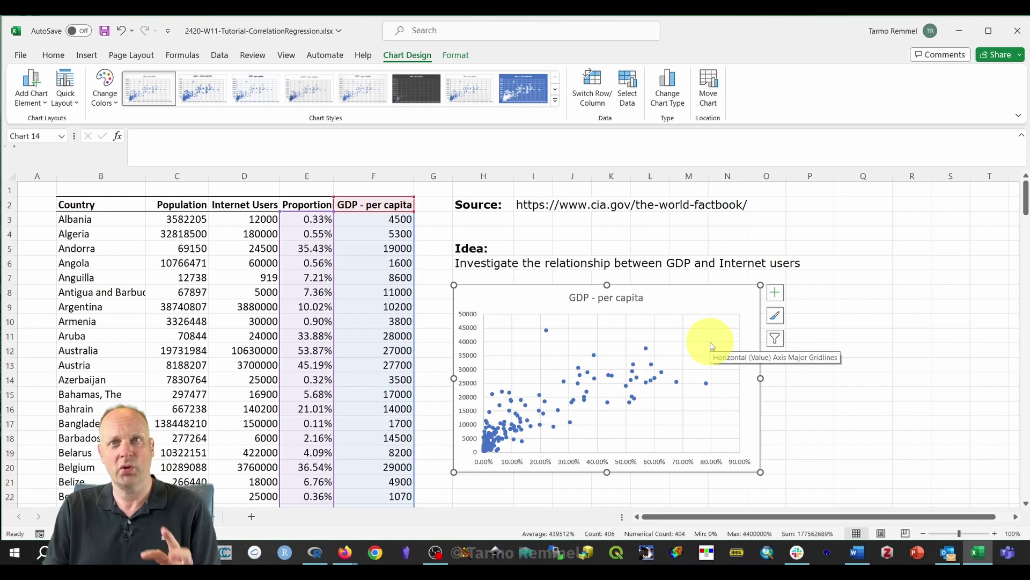
left_click(437, 322)
left_click(506, 369)
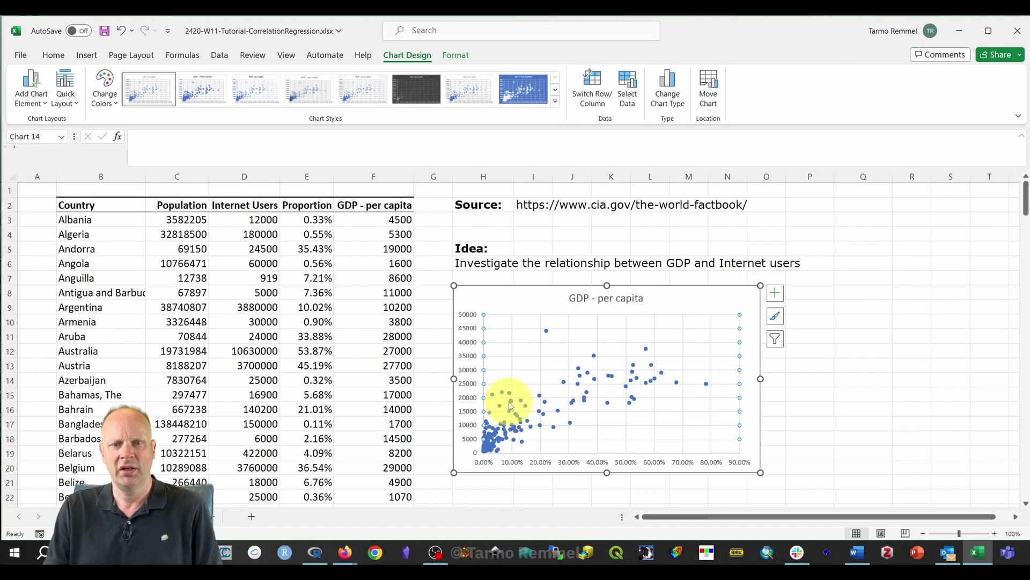
left_click(510, 407)
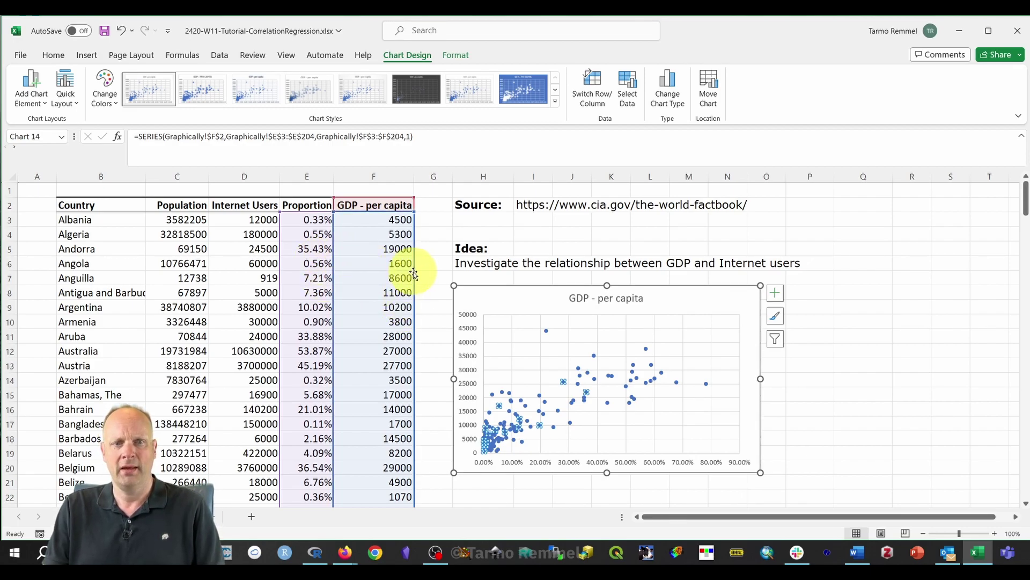
left_click_drag(414, 275, 230, 273)
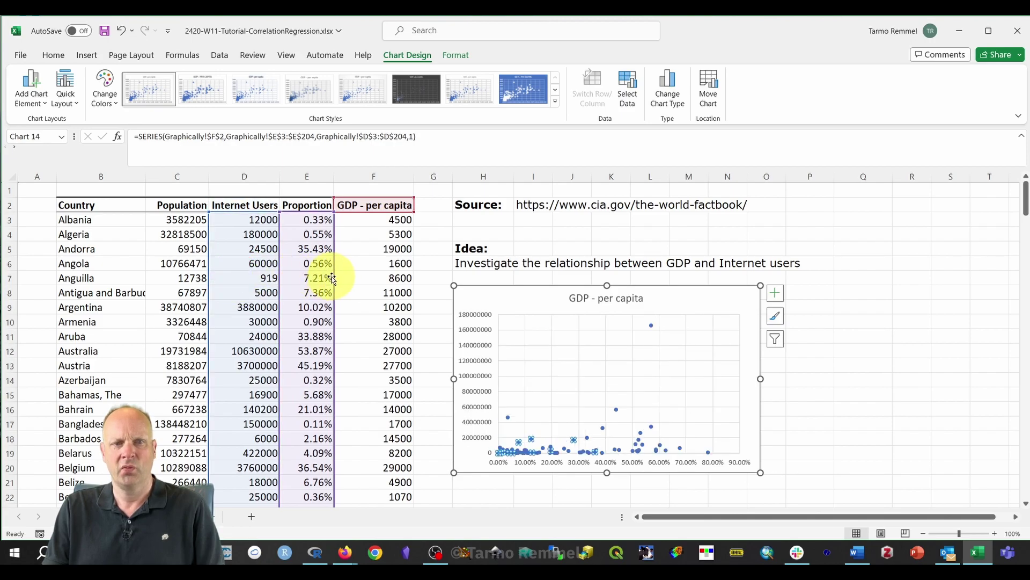
mouse_move(334, 278)
left_mouse_down()
mouse_move(368, 276)
mouse_move(345, 277)
left_mouse_up()
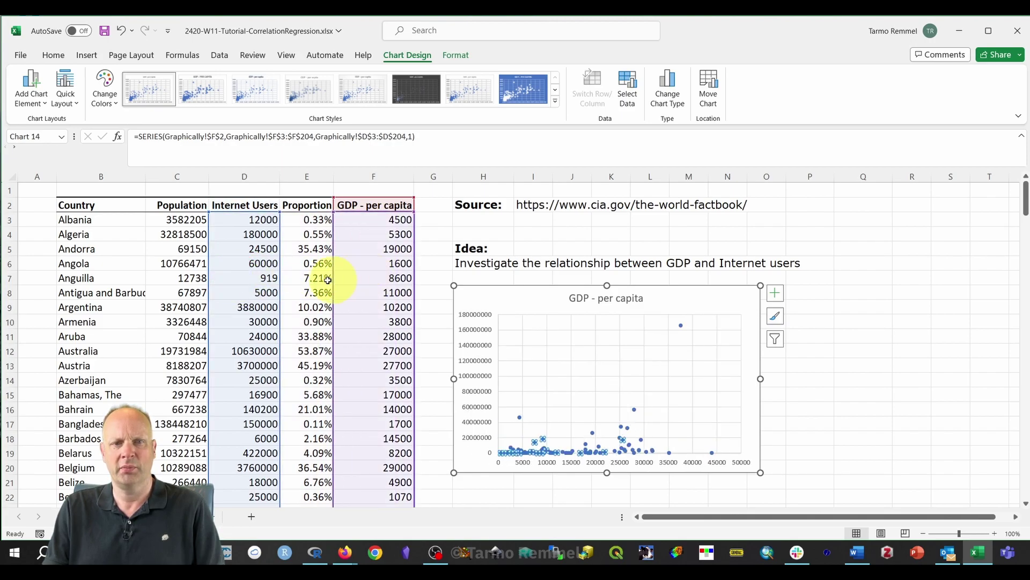
left_click_drag(281, 276, 302, 275)
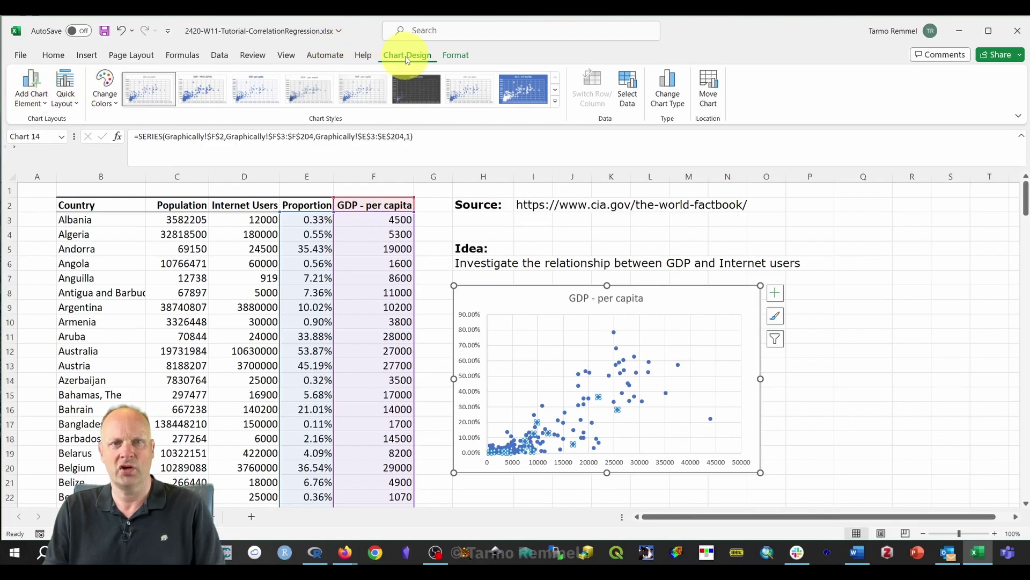
Add primary horizontal and primary vertical axis titles to the scatter chart.
left_click(36, 104)
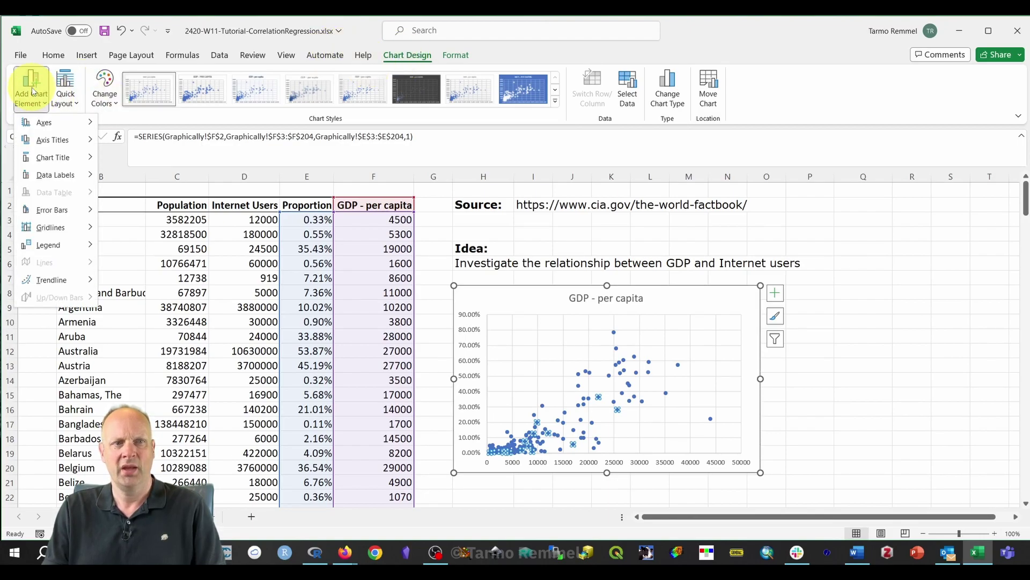
mouse_move(52, 142)
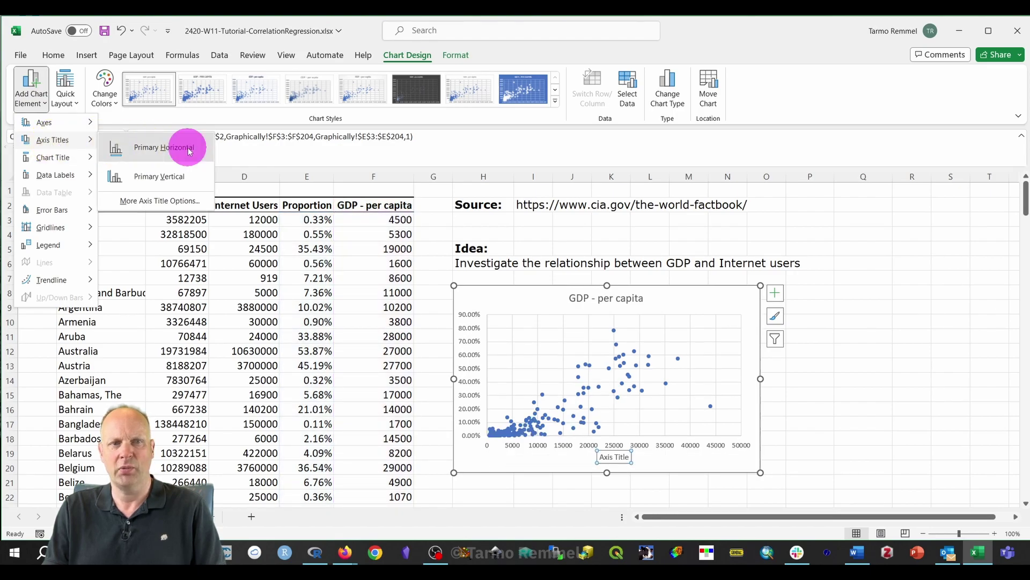
left_click(187, 148)
left_click(34, 89)
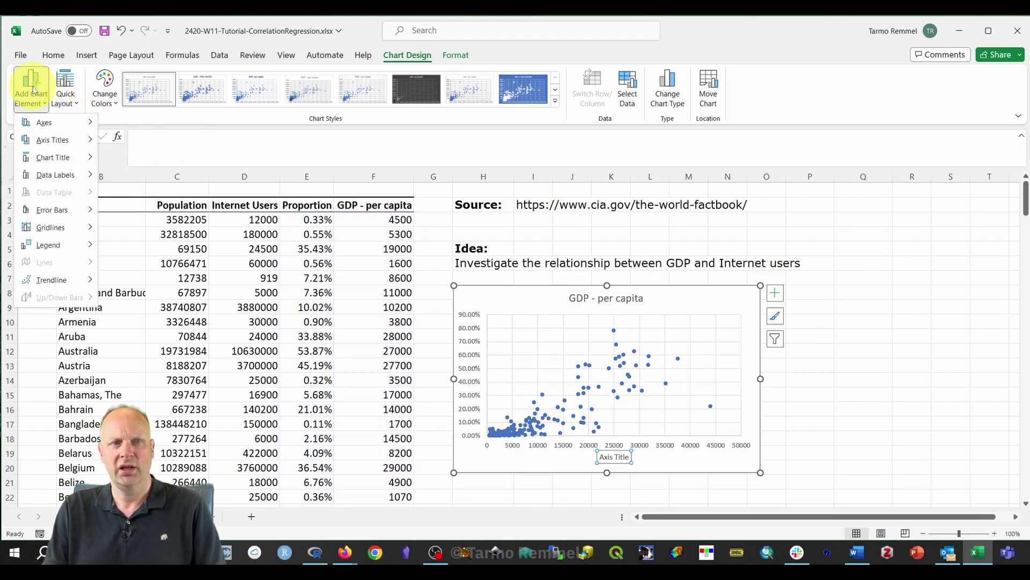
mouse_move(50, 141)
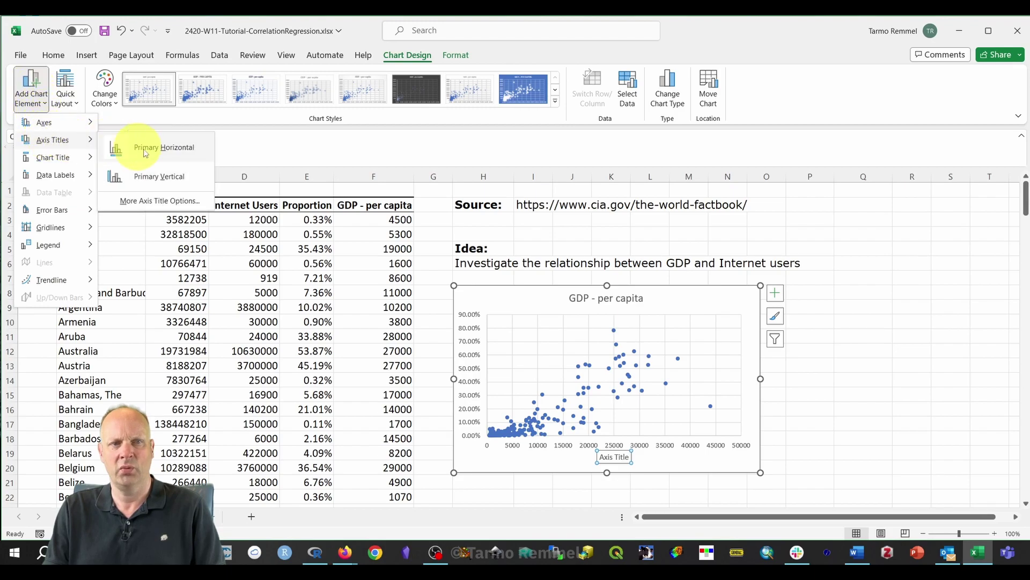
left_click(170, 179)
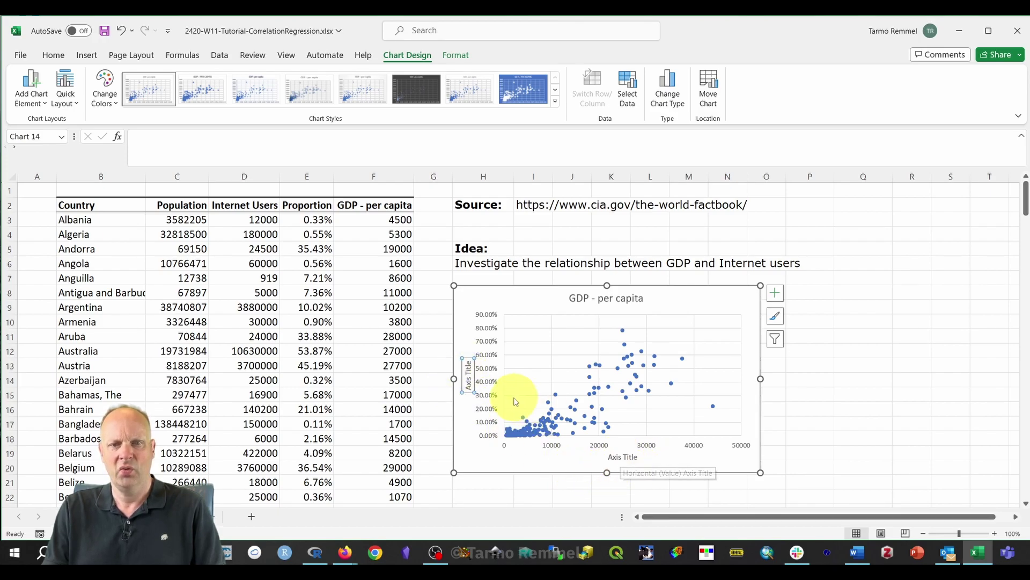
Set the scatter chart's horizontal axis title to "GDP per Capita ($)".
double_click(621, 460)
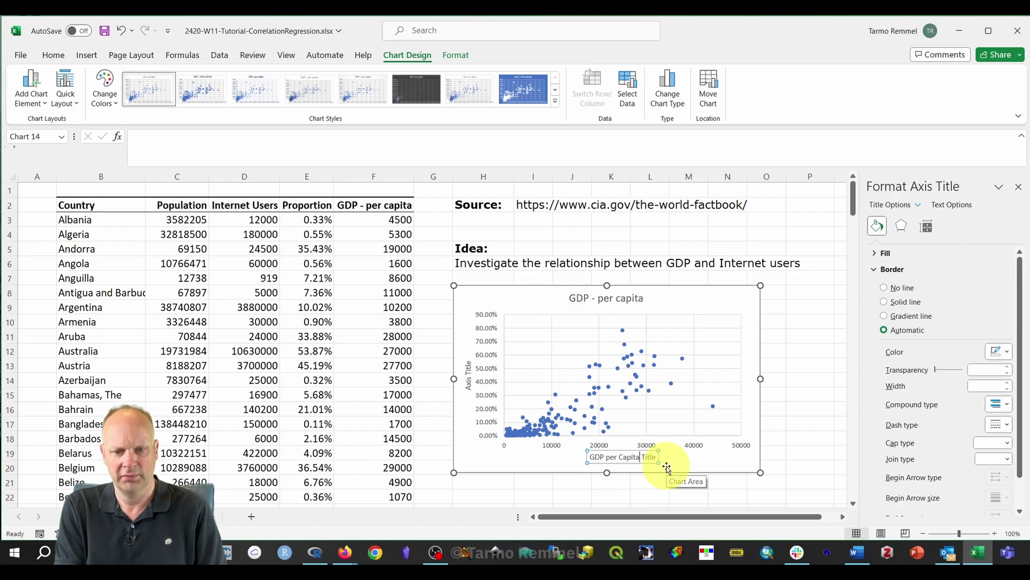
type(")")
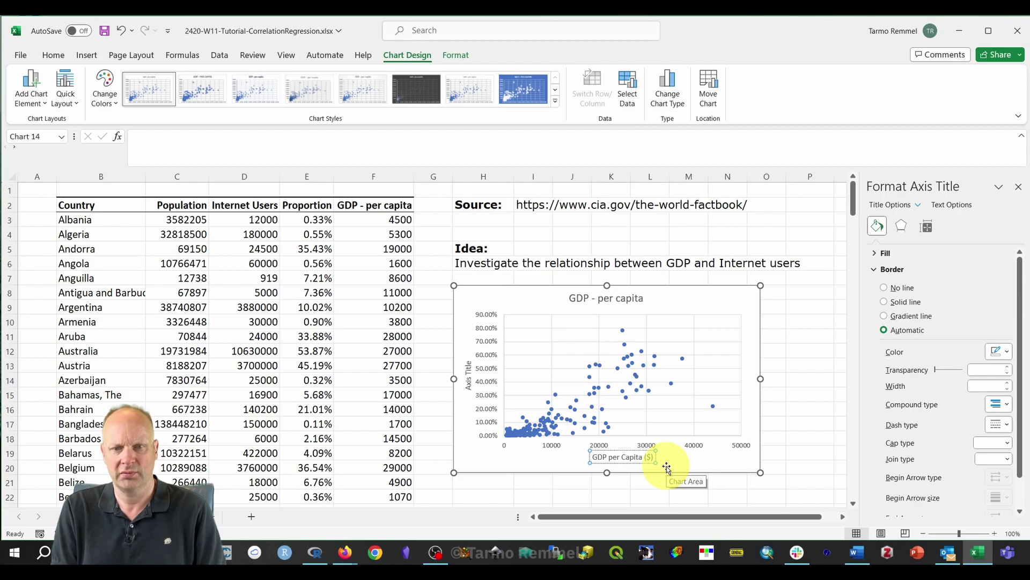
left_click(794, 438)
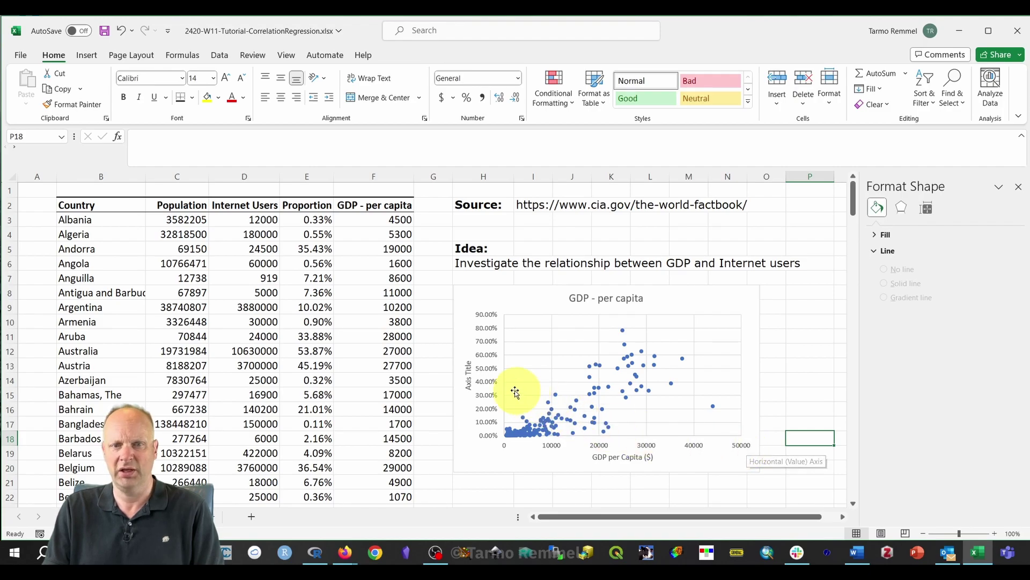
Set the scatter chart's vertical axis title to "Proportion of Internet Users".
left_click(468, 375)
left_click(468, 376)
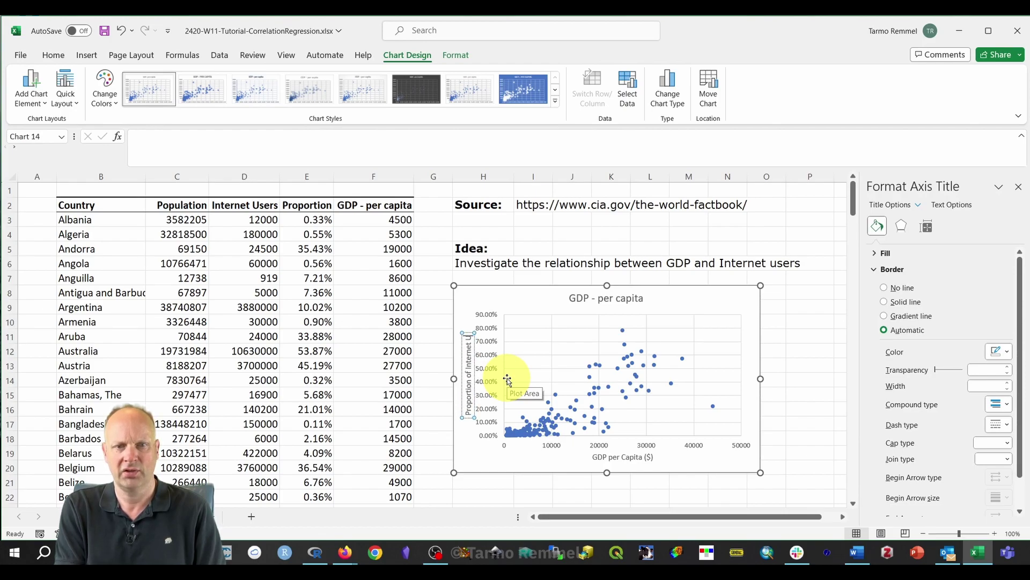
type("rs")
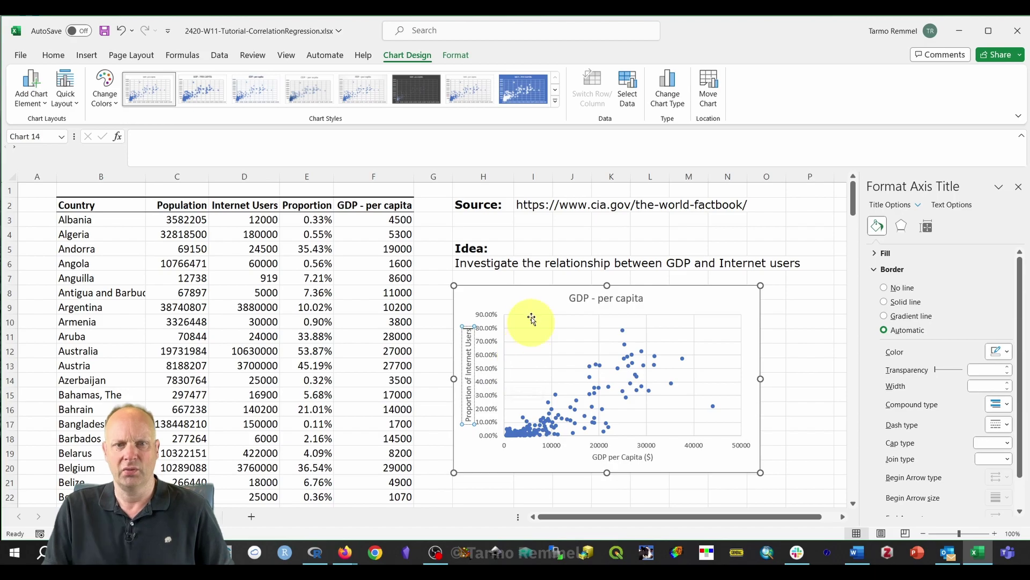
left_click(524, 304)
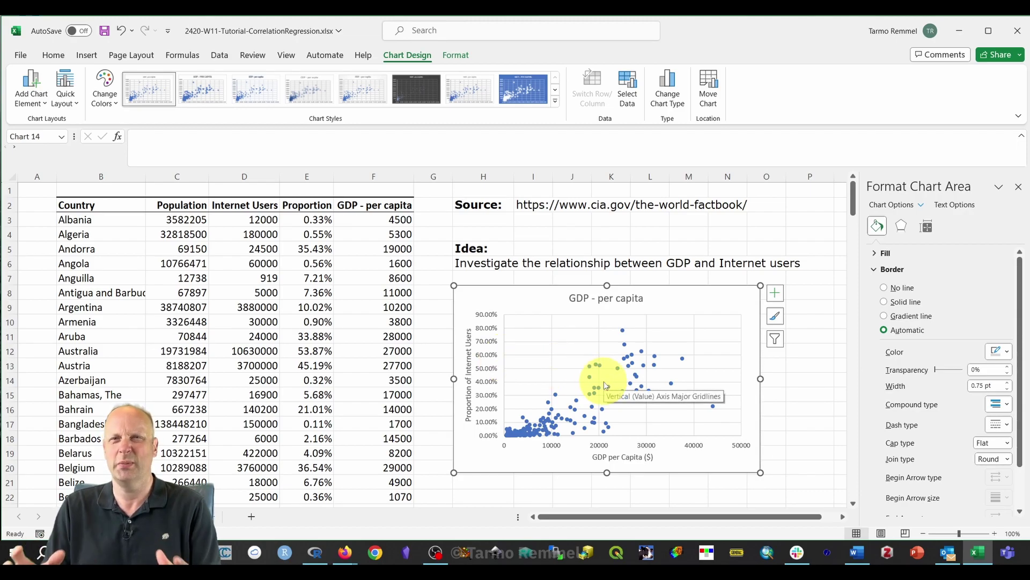
Format the vertical axis numbers as percentages with 0 decimal places.
left_click(493, 351)
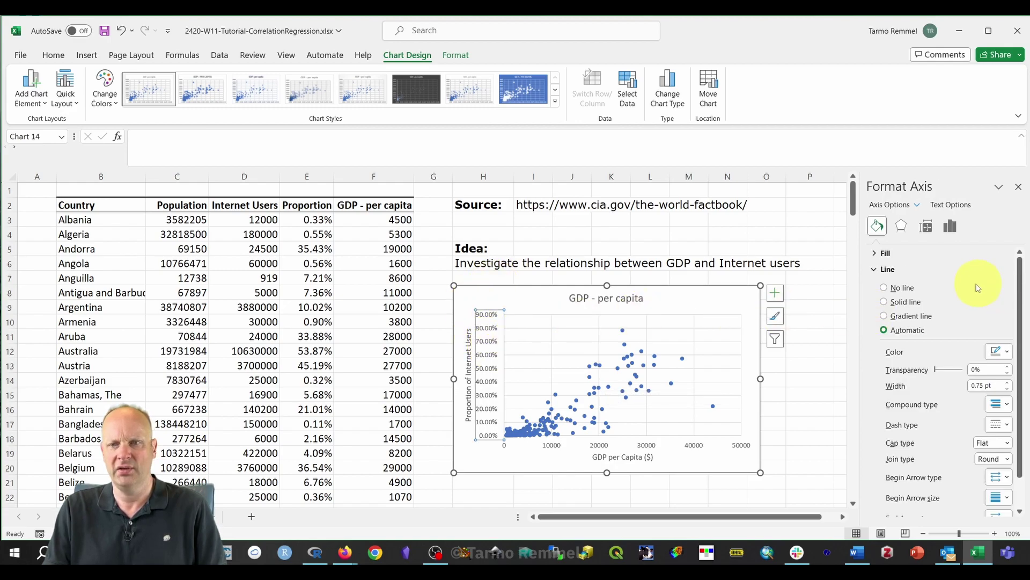
right_click(492, 330)
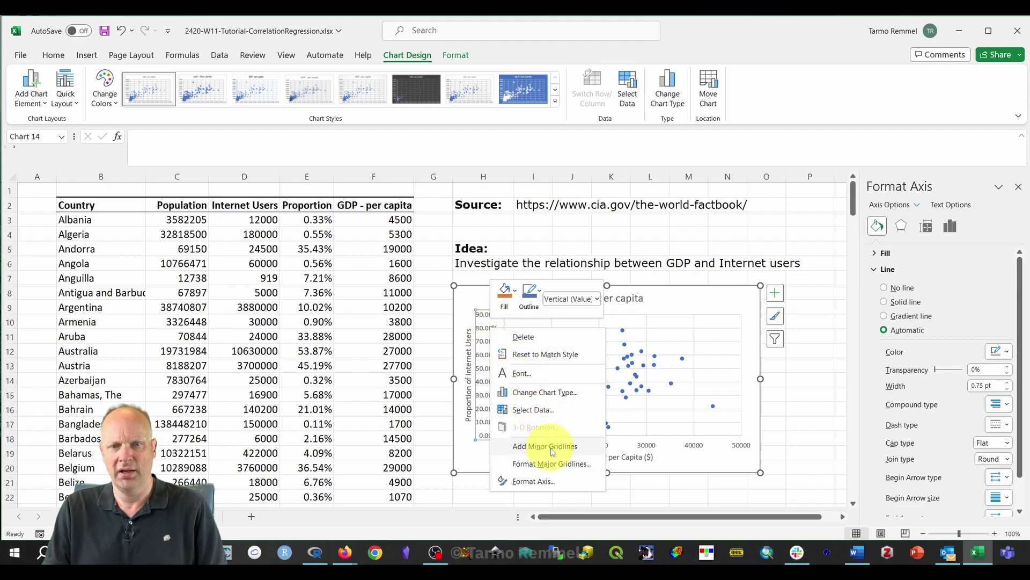
left_click(563, 481)
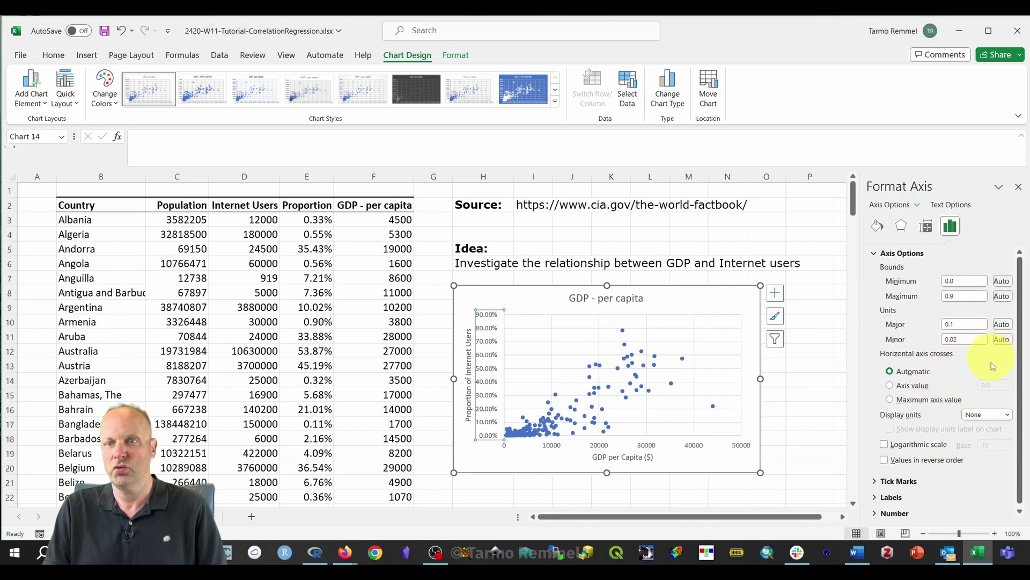
scroll(993, 372, "down", 1)
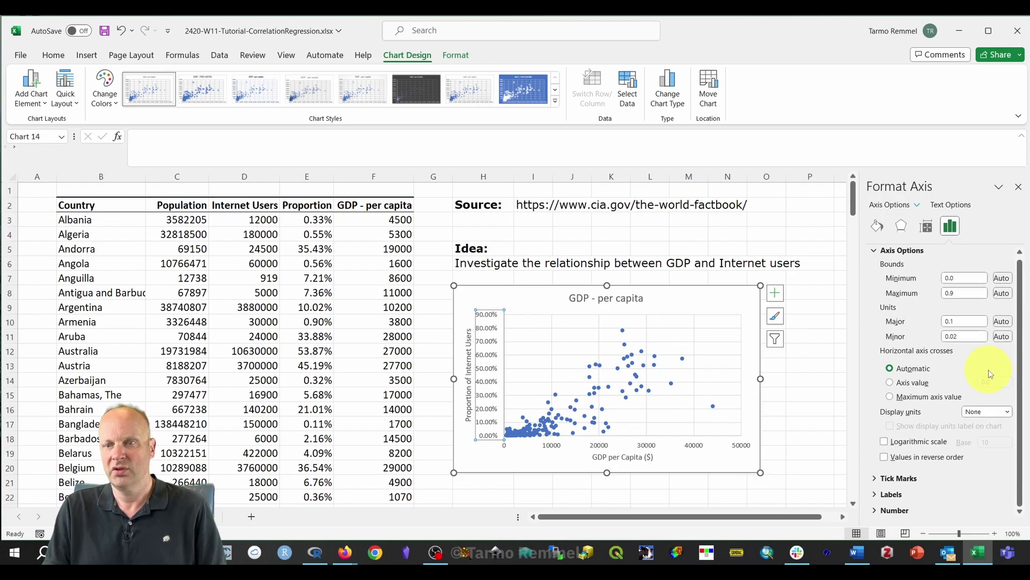
left_click(895, 495)
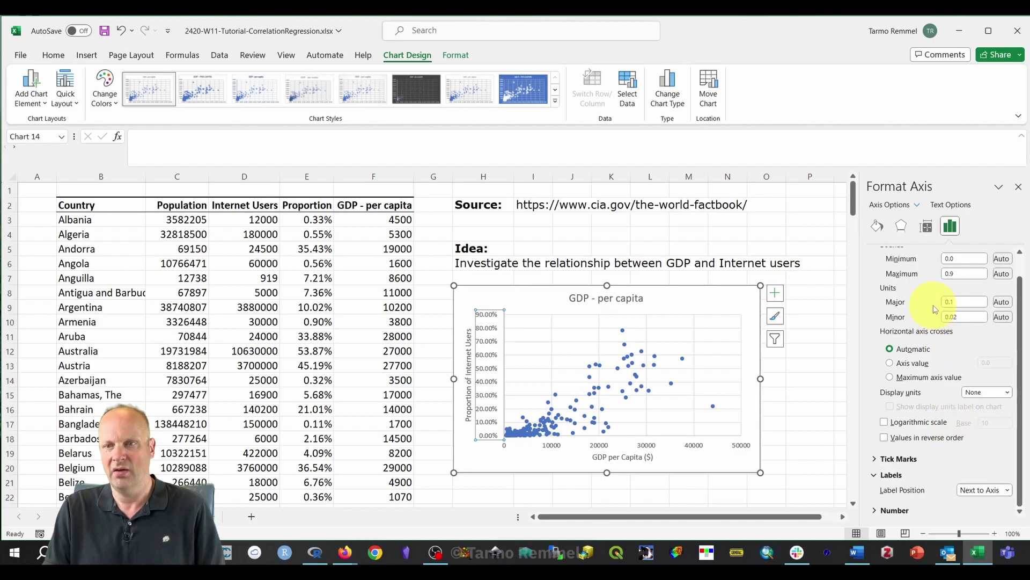
left_click(894, 510)
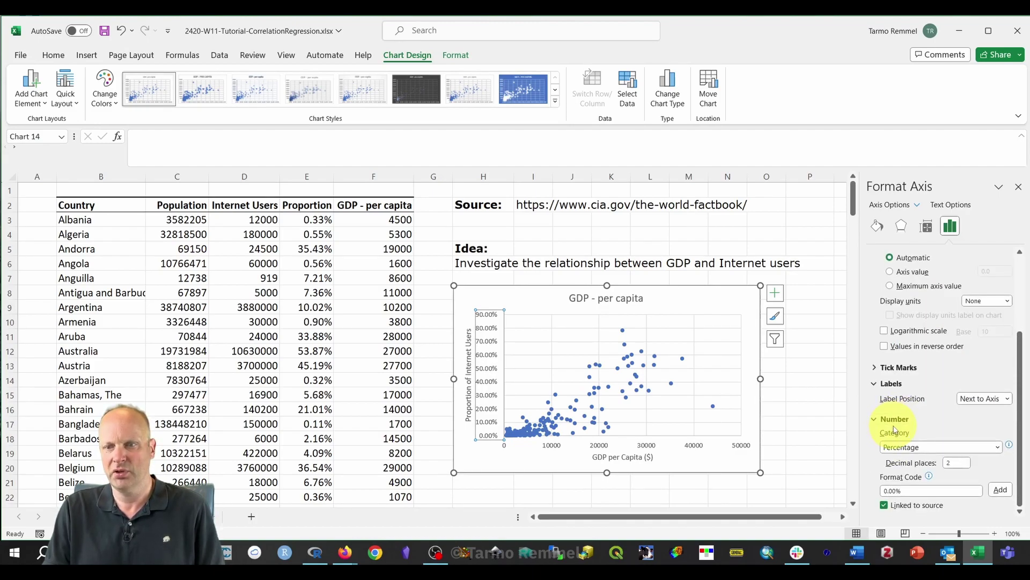
left_click(949, 463)
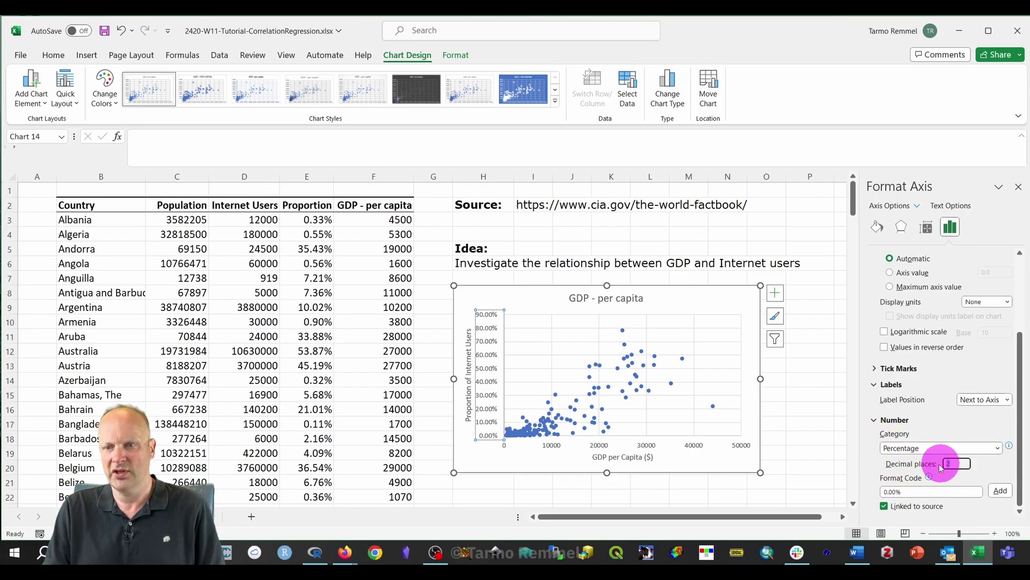
left_click(971, 420)
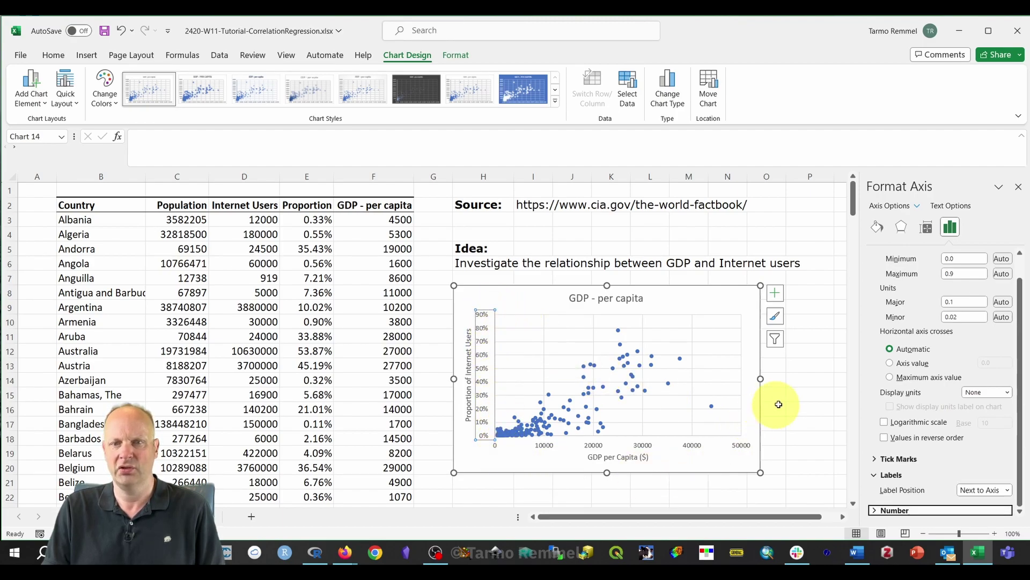
left_click(1019, 187)
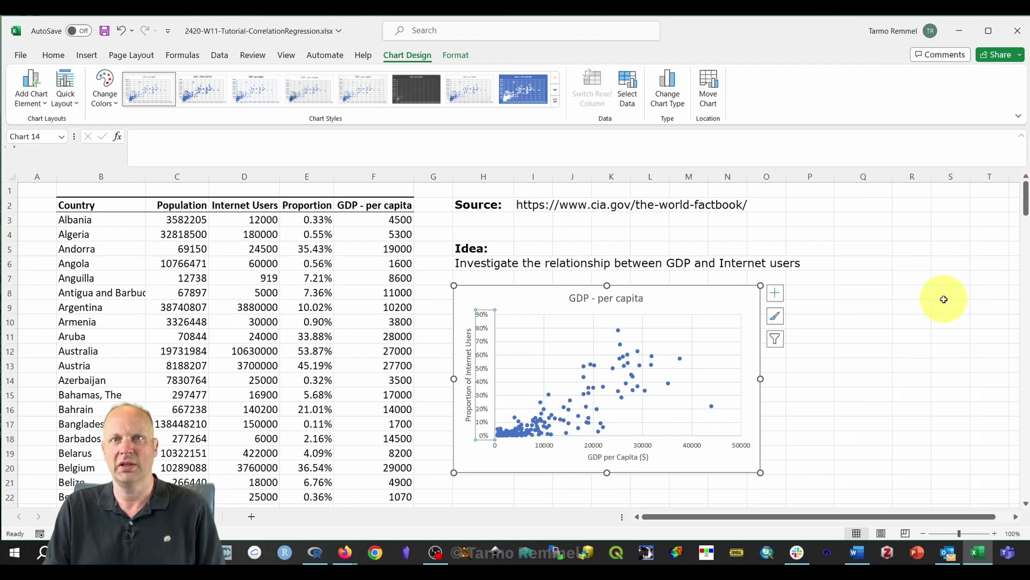
left_click(844, 331)
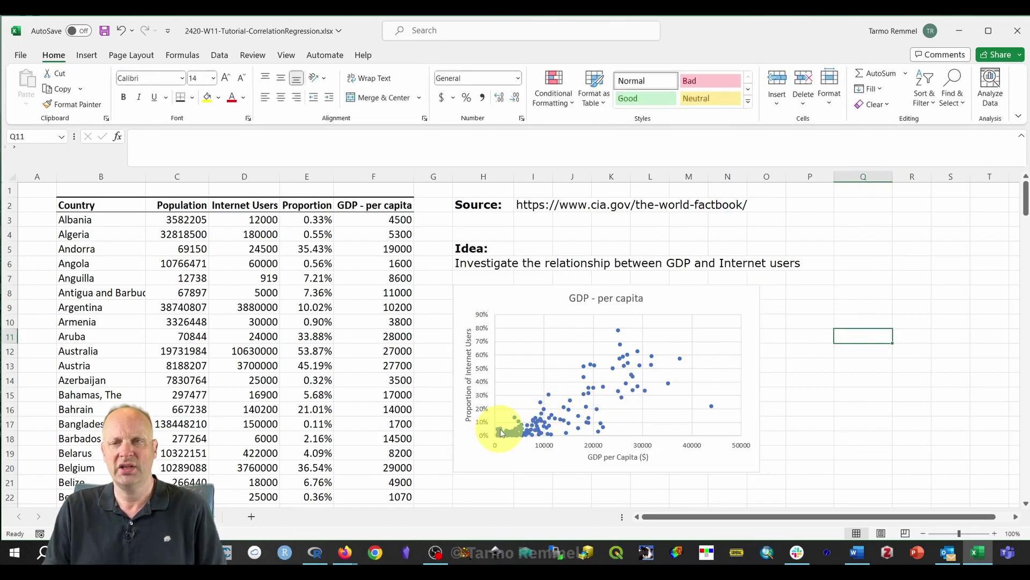
Add a linear trendline displaying its equation and R-squared value, and move that label above the plot, just beside the chart title.
mouse_move(502, 432)
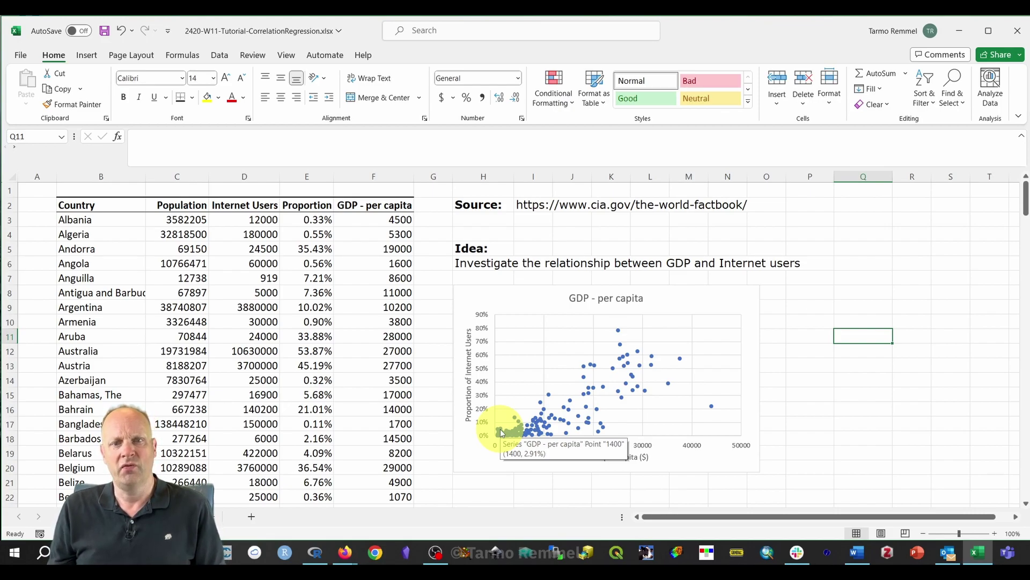
left_click(864, 277)
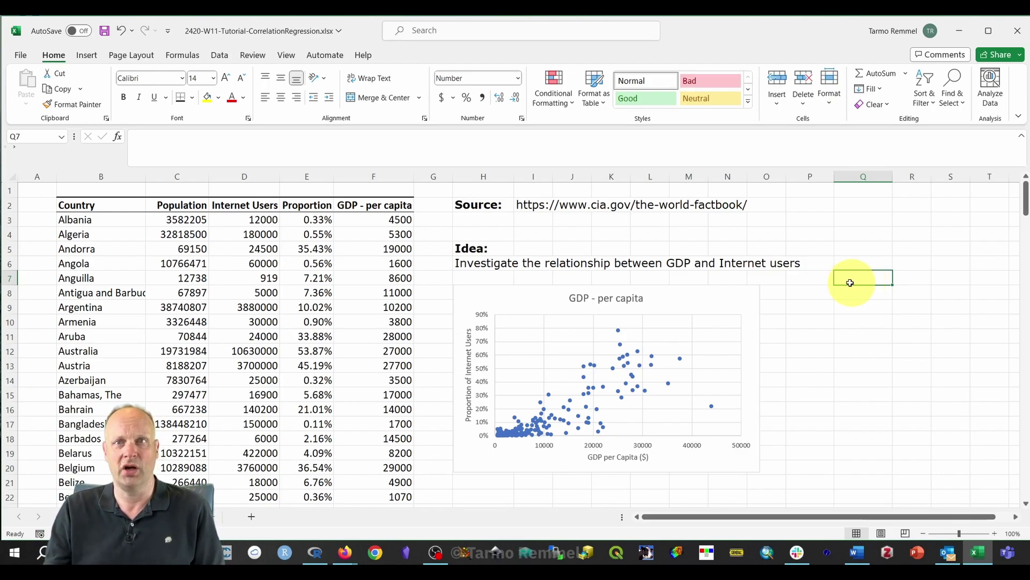
right_click(668, 307)
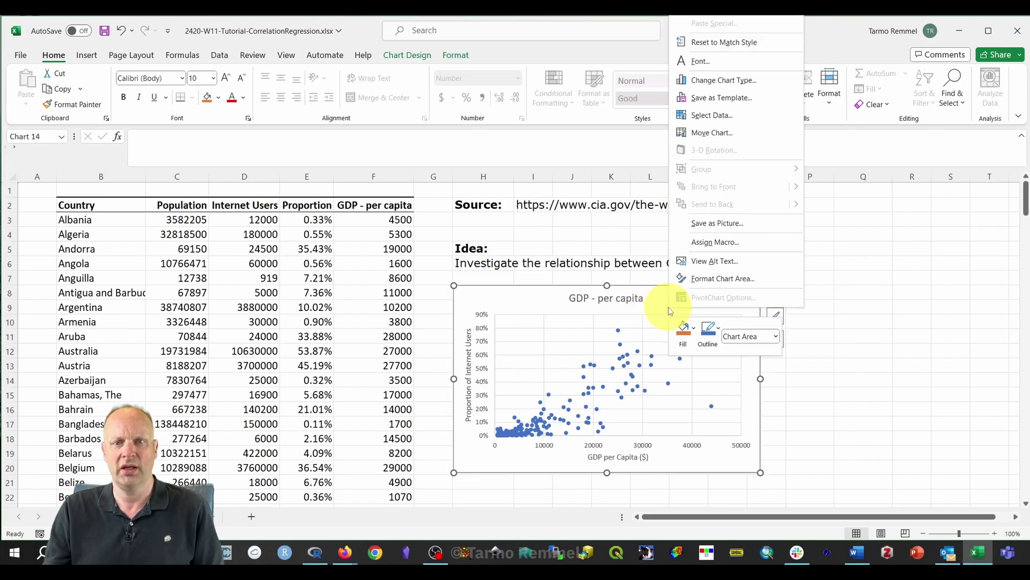
right_click(621, 352)
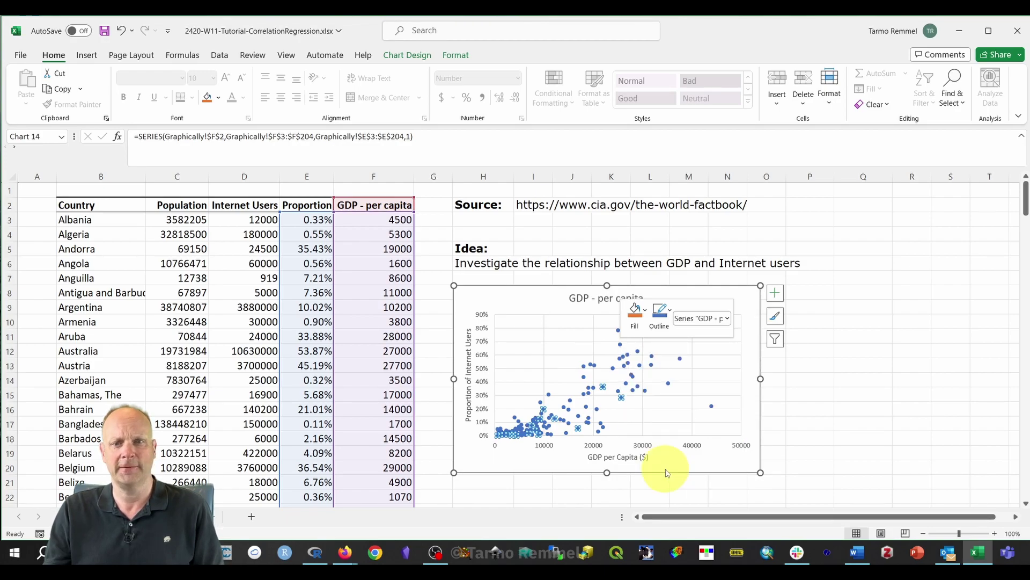
left_click(666, 469)
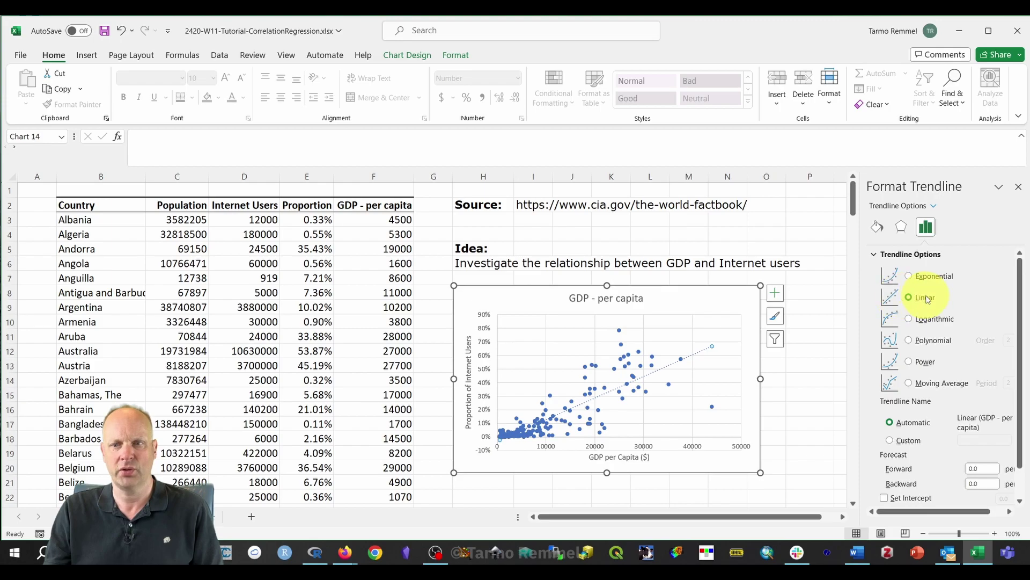
scroll(928, 300, "down", 1)
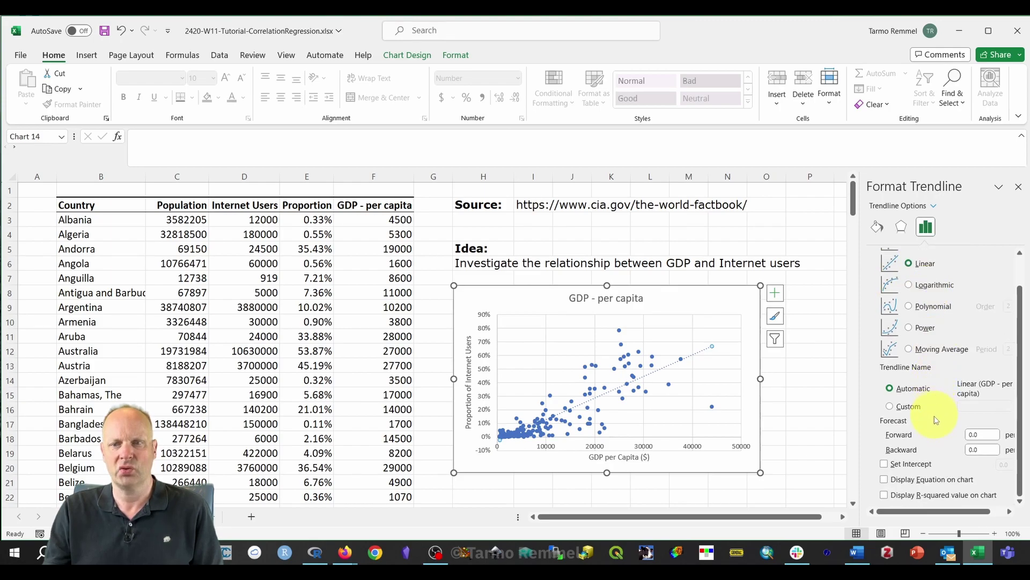
left_click(884, 495)
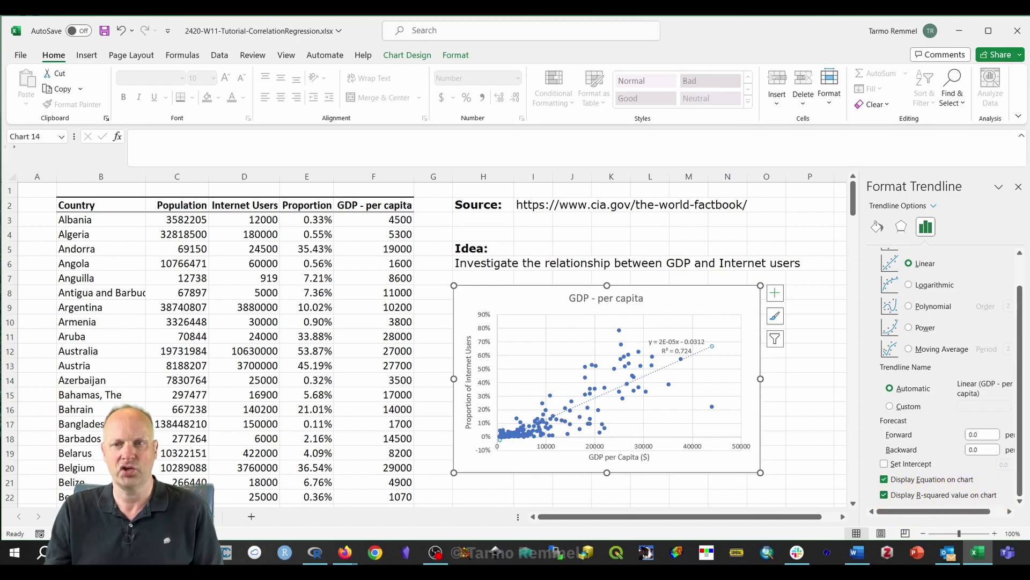
left_click(1018, 187)
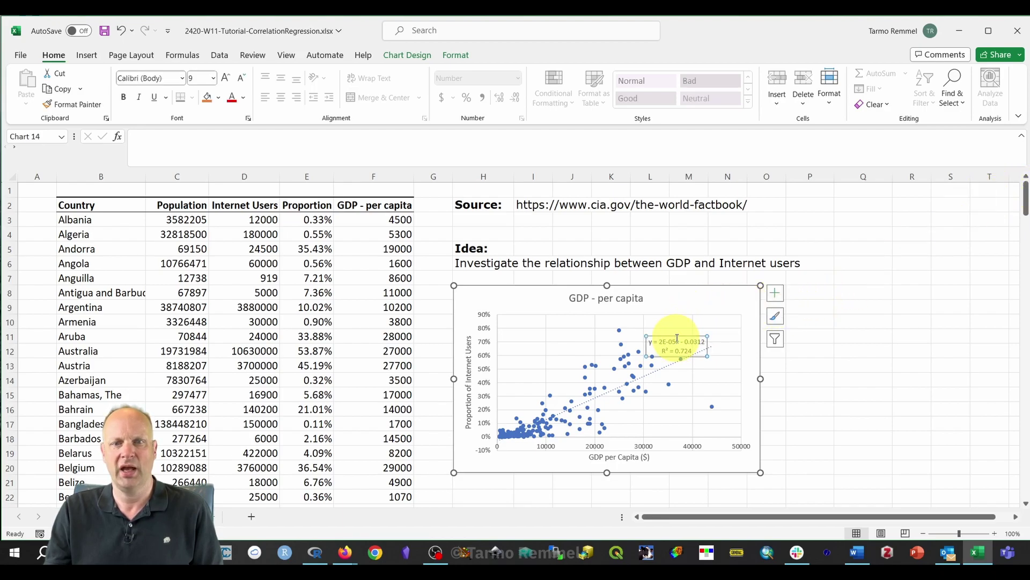
left_click_drag(676, 336, 697, 290)
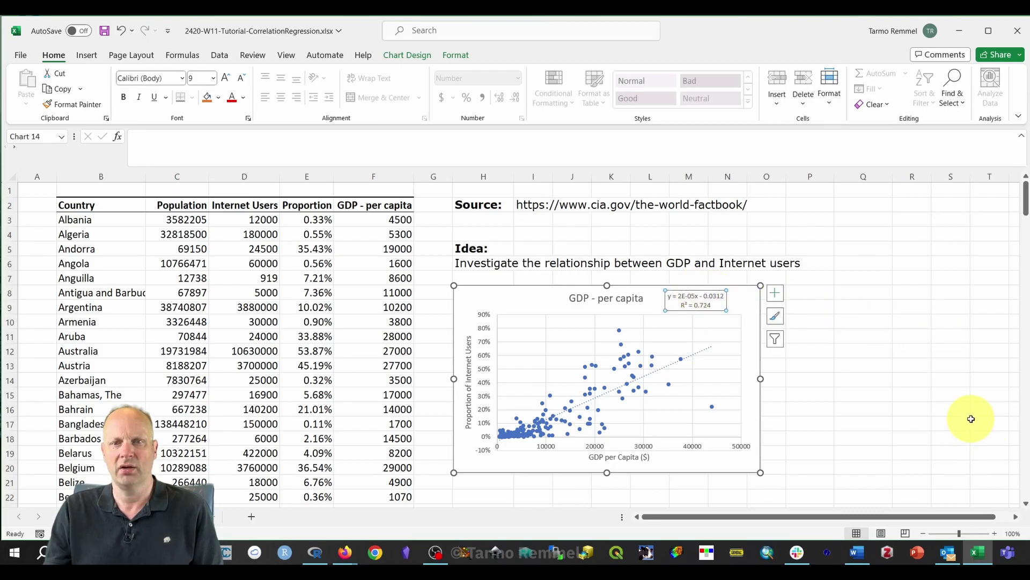
Change the number category of the trendline's equation and R-squared label to Scientific.
left_click_drag(960, 535, 965, 534)
scroll(885, 381, "up", 2)
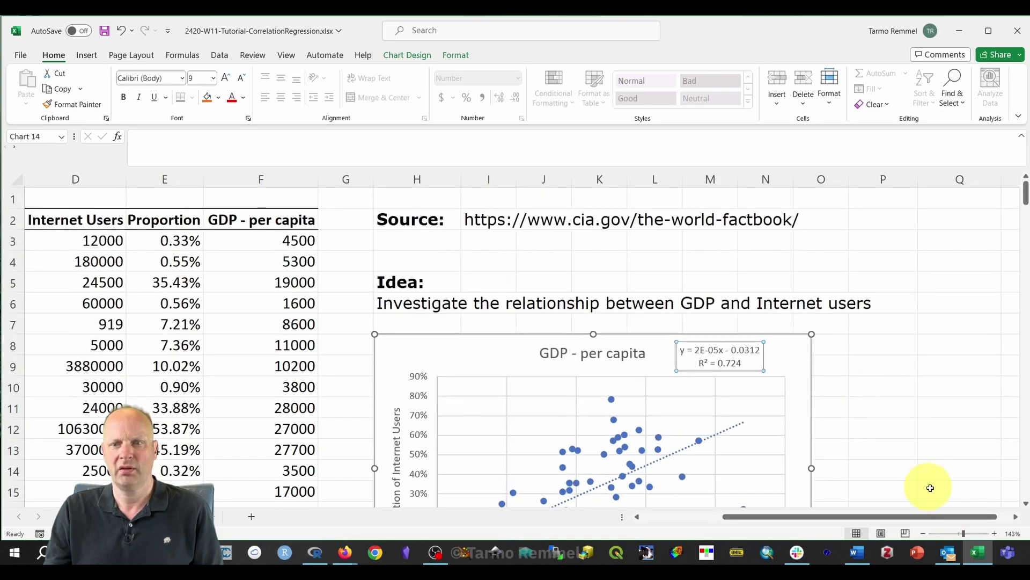
left_click(995, 533)
left_click(996, 533)
left_click(995, 532)
left_click(995, 533)
left_click(995, 533)
left_click(995, 533)
scroll(789, 361, "up", 2)
scroll(785, 358, "down", 1)
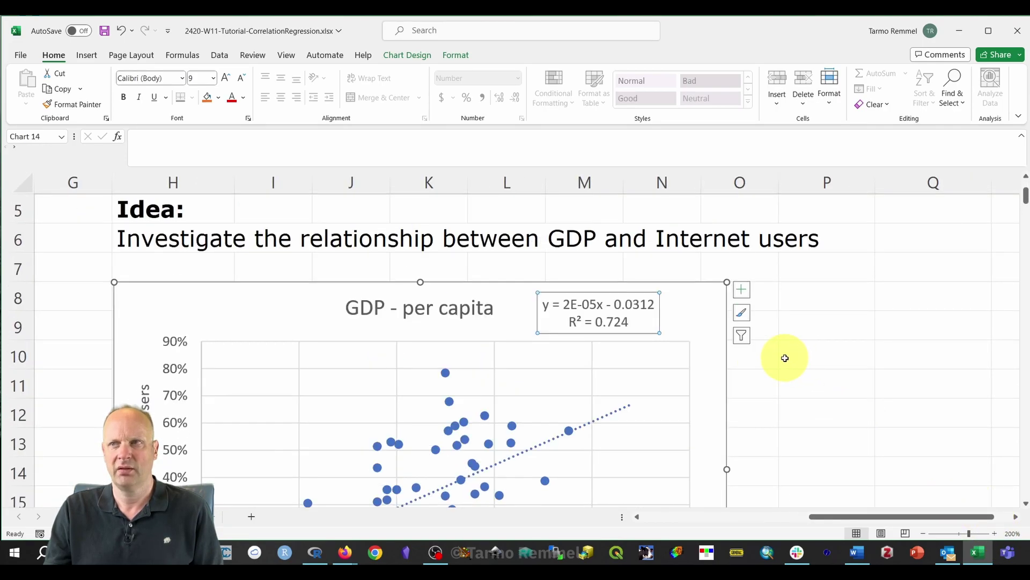
right_click(584, 304)
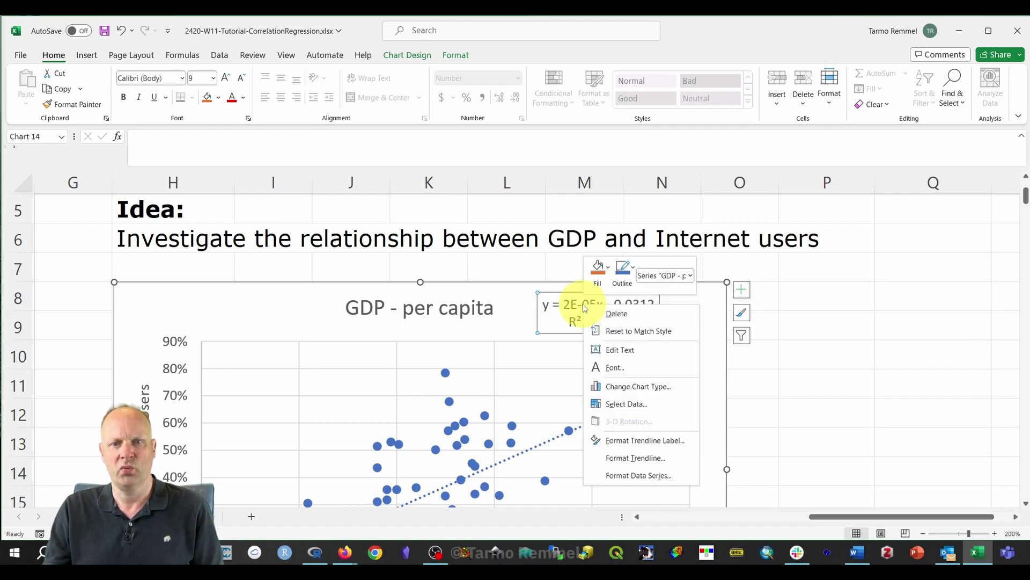
left_click(654, 441)
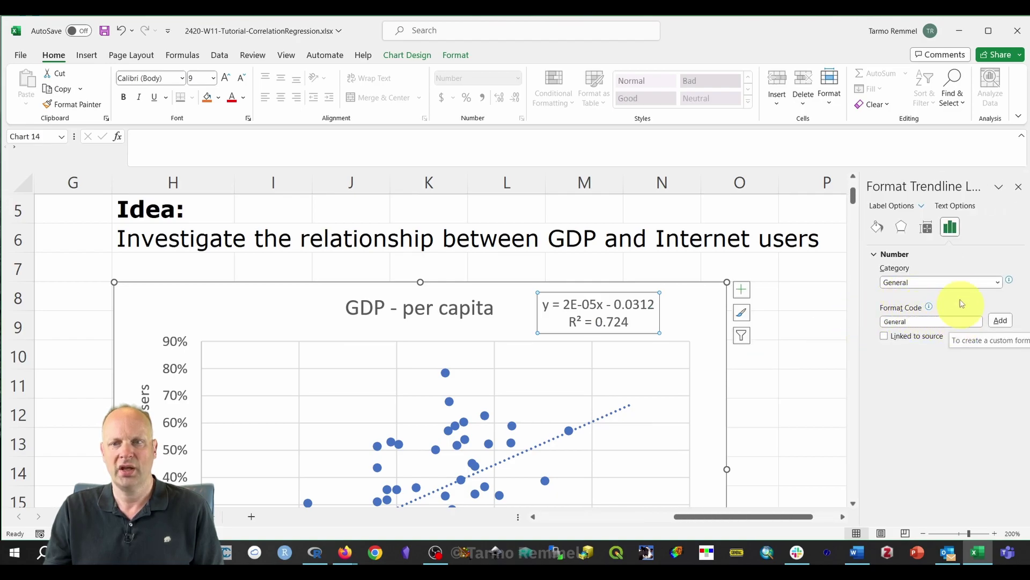
left_click(935, 283)
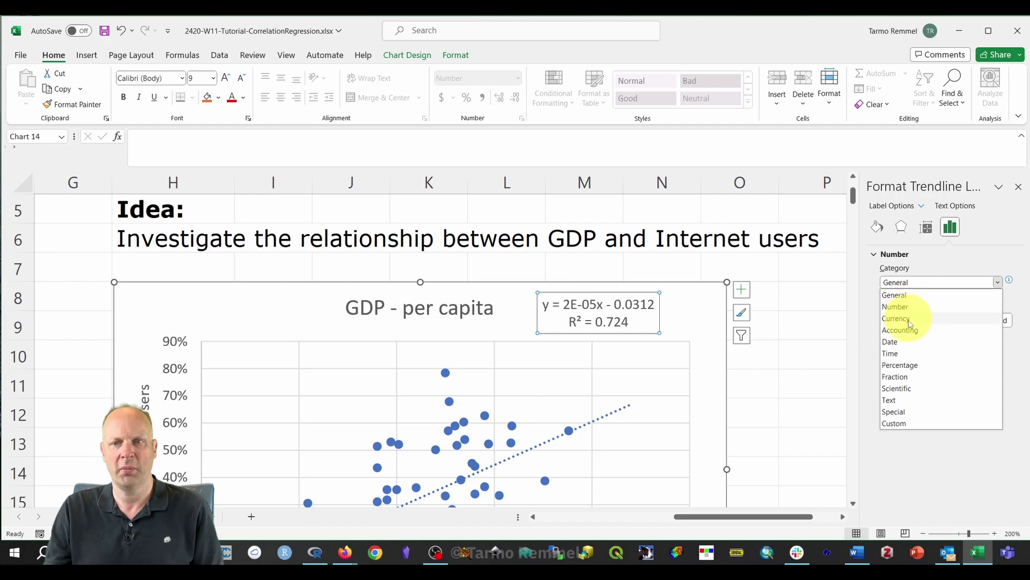
key("Escape")
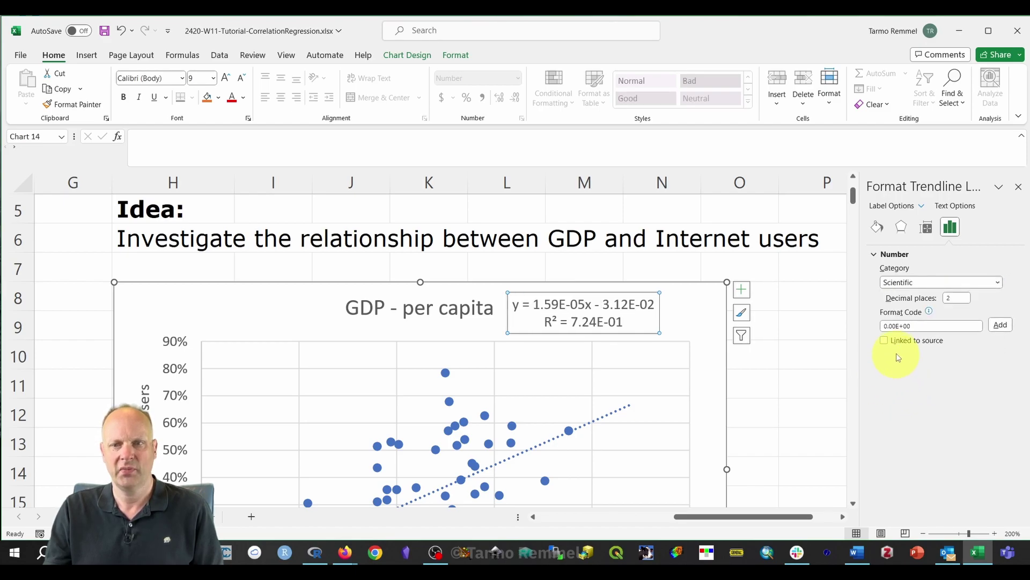
left_click(782, 360)
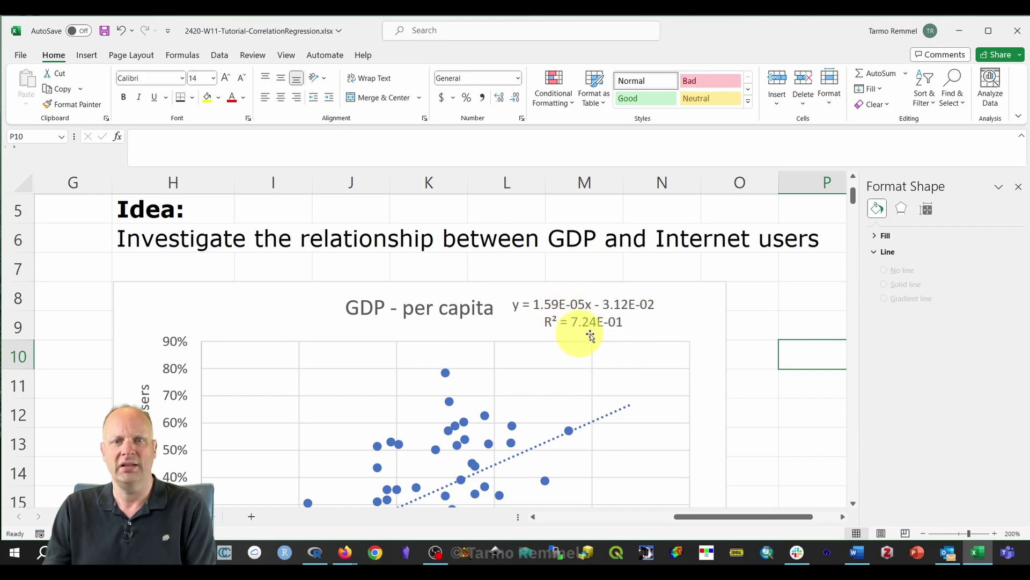
left_click(1018, 187)
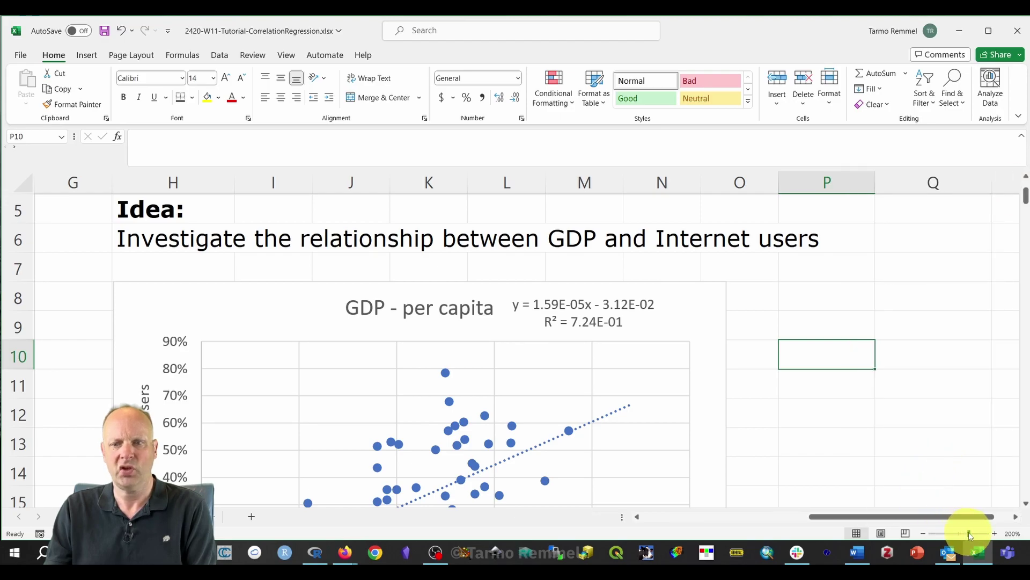
left_click(964, 533)
left_click_drag(964, 533, 962, 533)
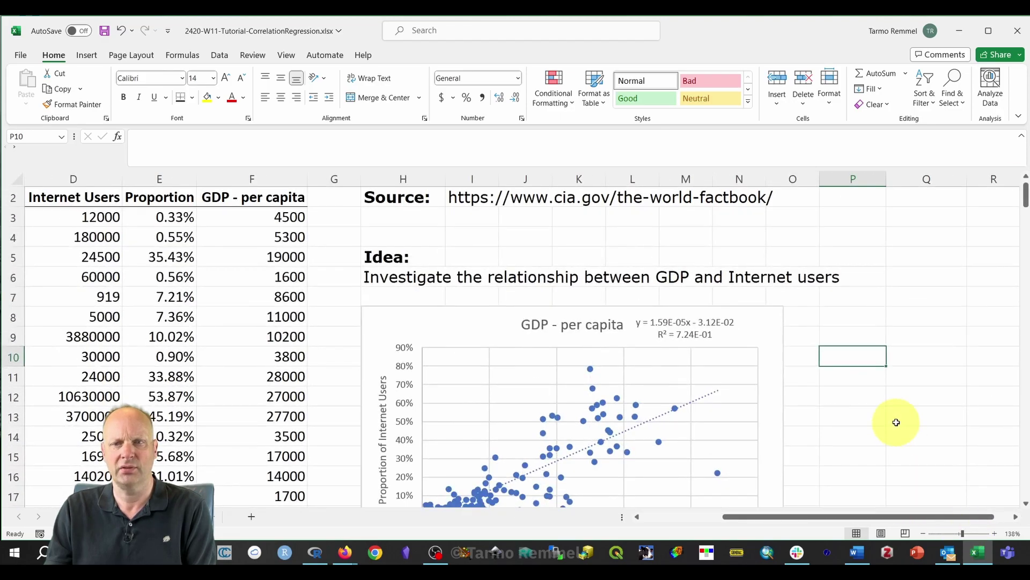
scroll(896, 420, "down", 1)
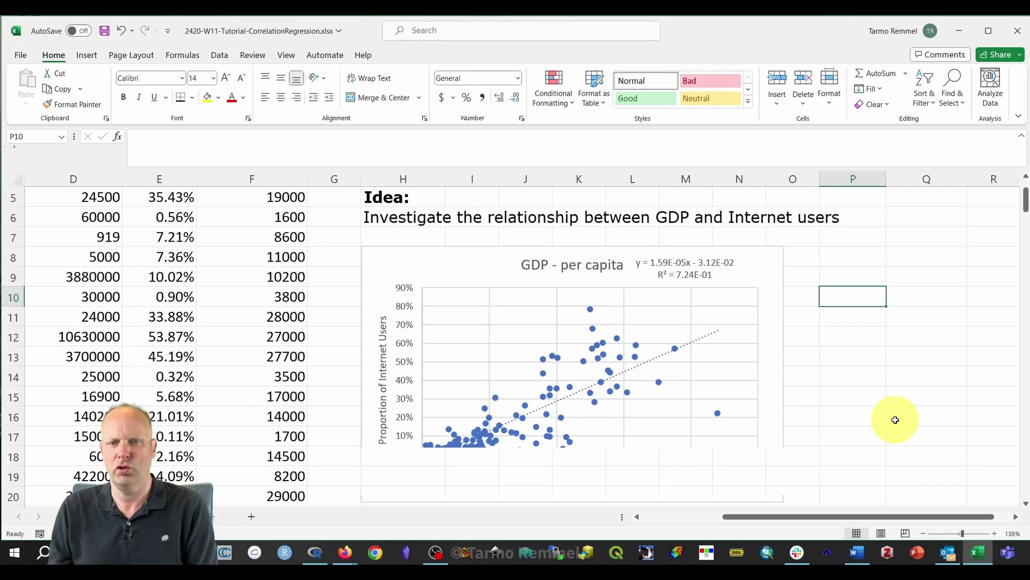
scroll(896, 420, "down", 7)
scroll(891, 415, "up", 7)
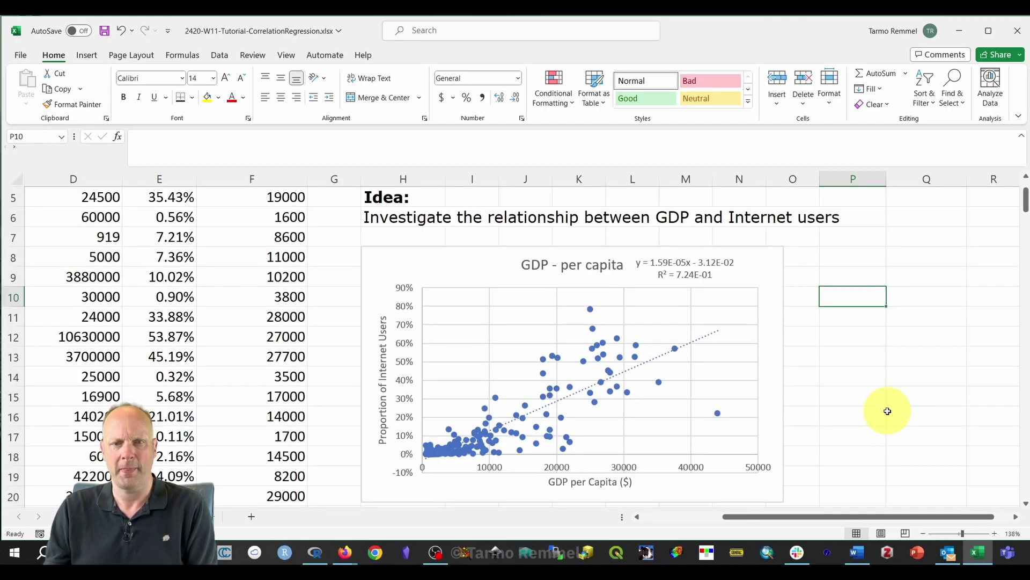
scroll(887, 410, "down", 1)
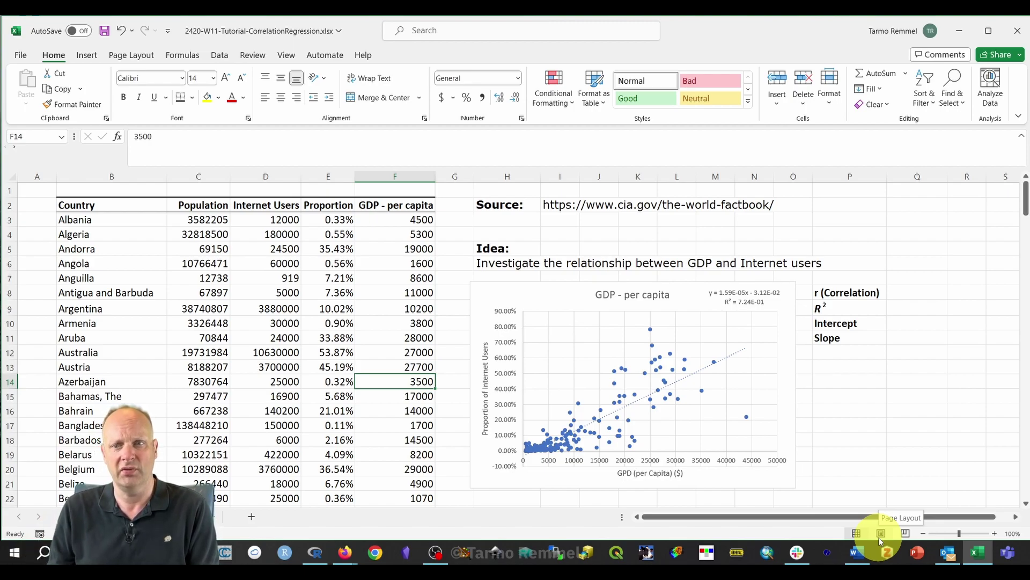
Calculate the correlation in cell Q8 with =CORREL(F3:F204,E3:E204), pairing GDP per capita with the internet user proportion.
left_click(905, 290)
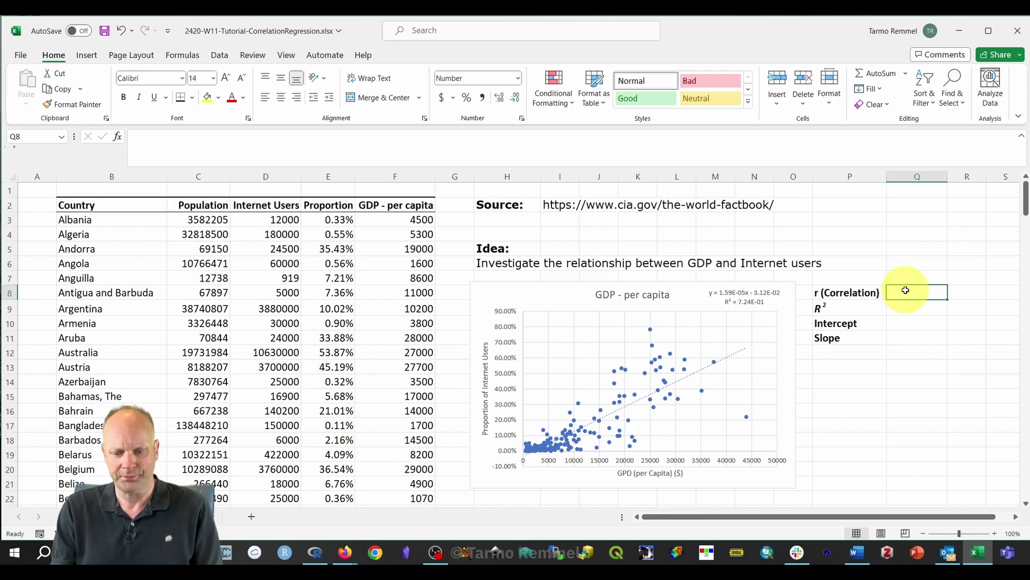
type("=")
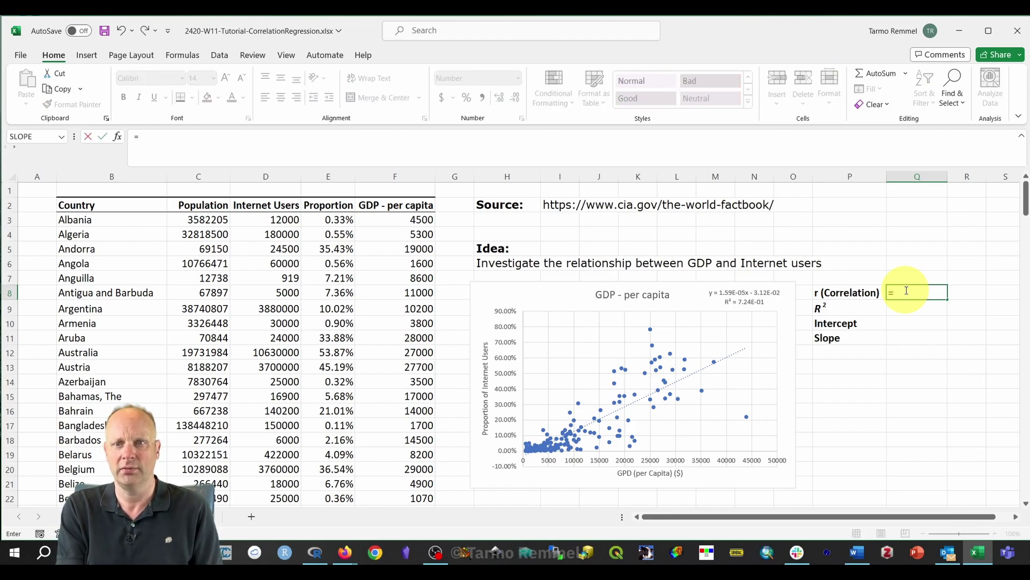
type("COR")
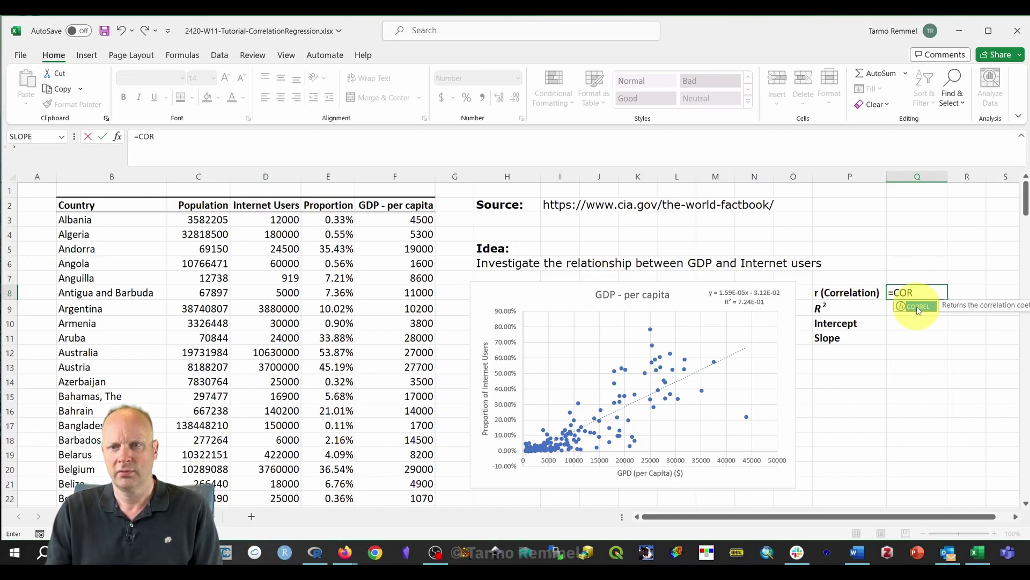
double_click(918, 308)
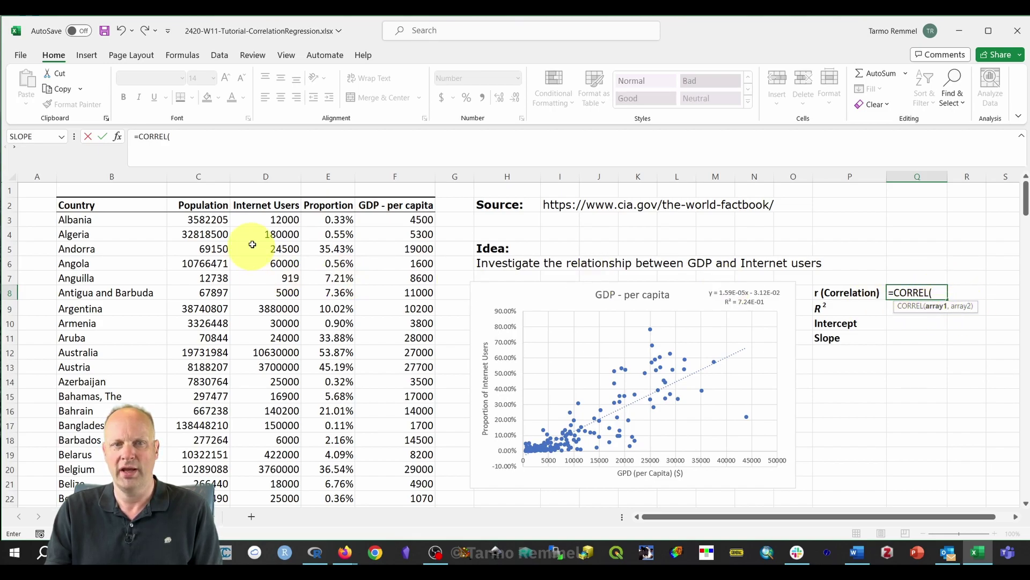
mouse_move(406, 221)
left_mouse_down()
mouse_move(408, 556)
mouse_move(413, 542)
mouse_move(427, 561)
mouse_move(432, 447)
left_mouse_up()
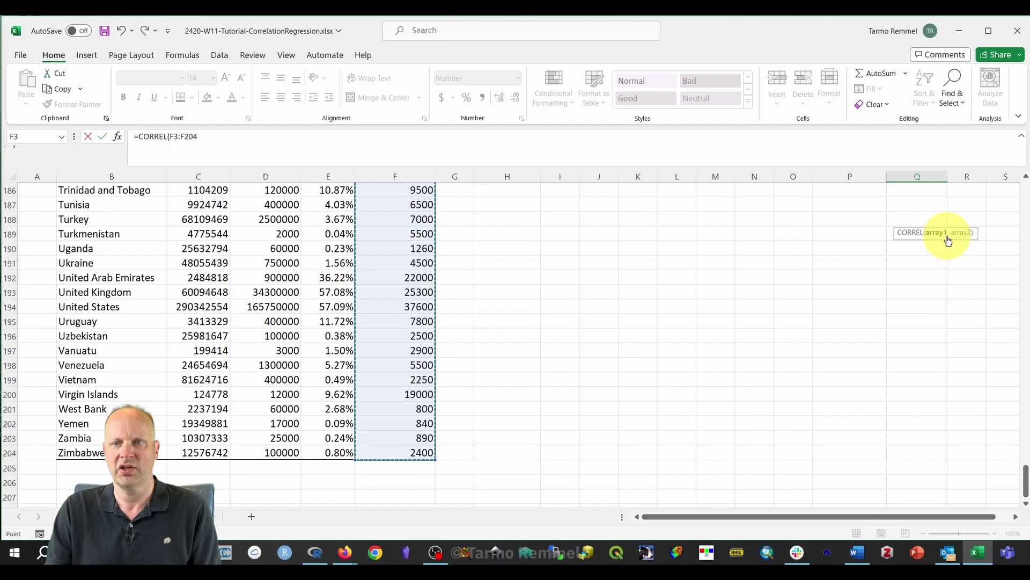
type(",")
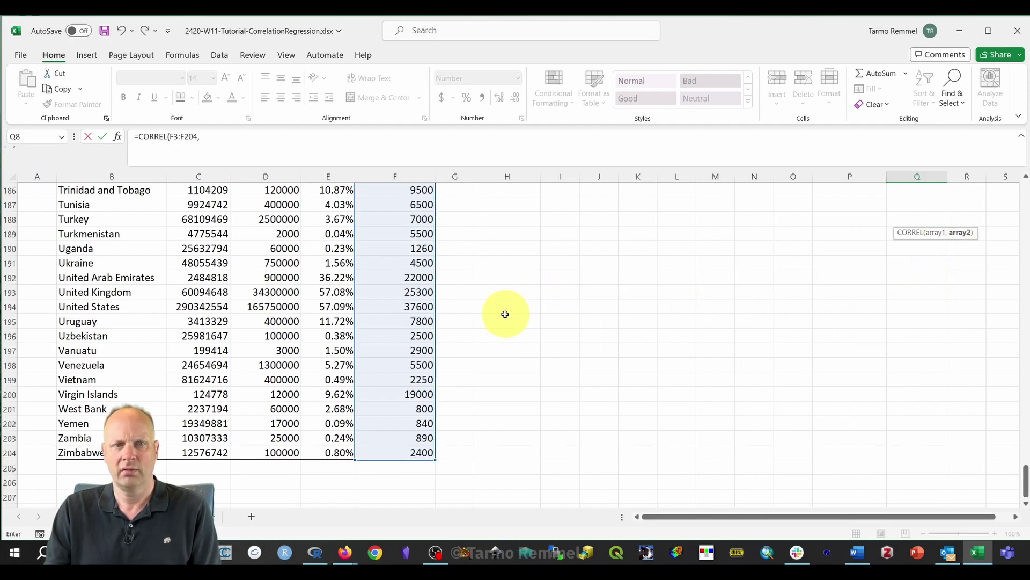
scroll(504, 317, "up", 20)
scroll(464, 336, "up", 20)
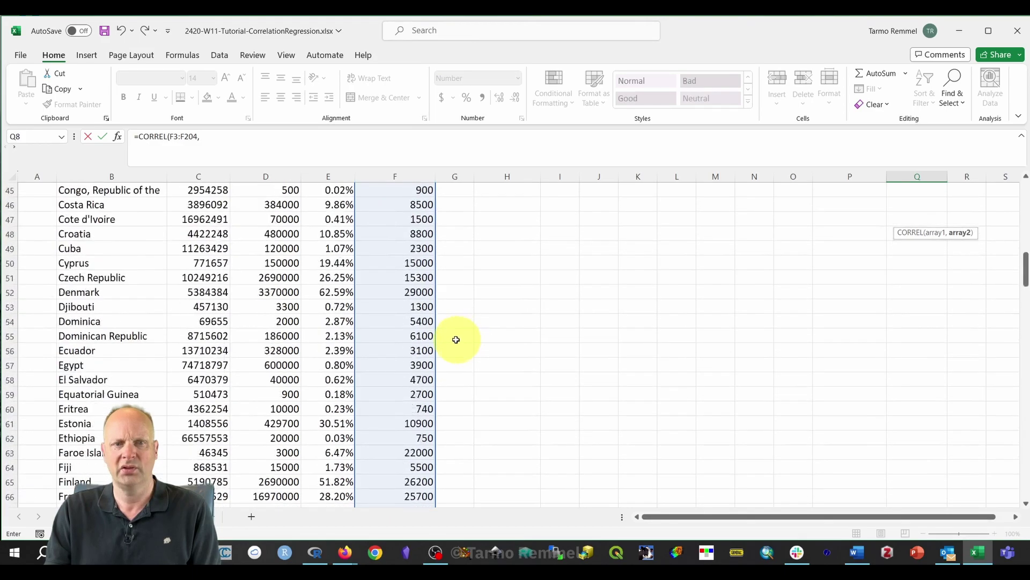
left_click_drag(333, 219, 344, 486)
left_click_drag(317, 553, 329, 451)
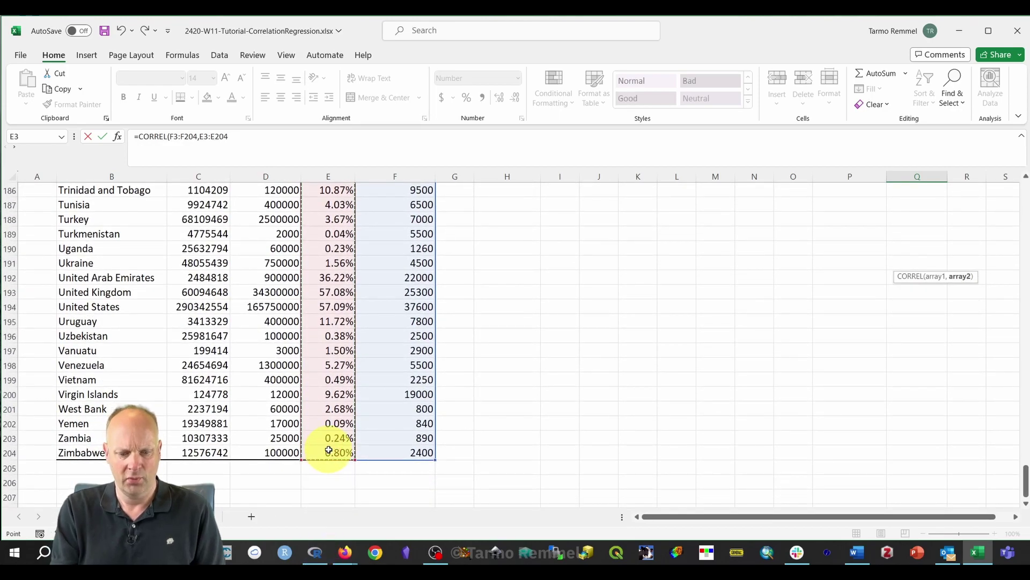
type(")")
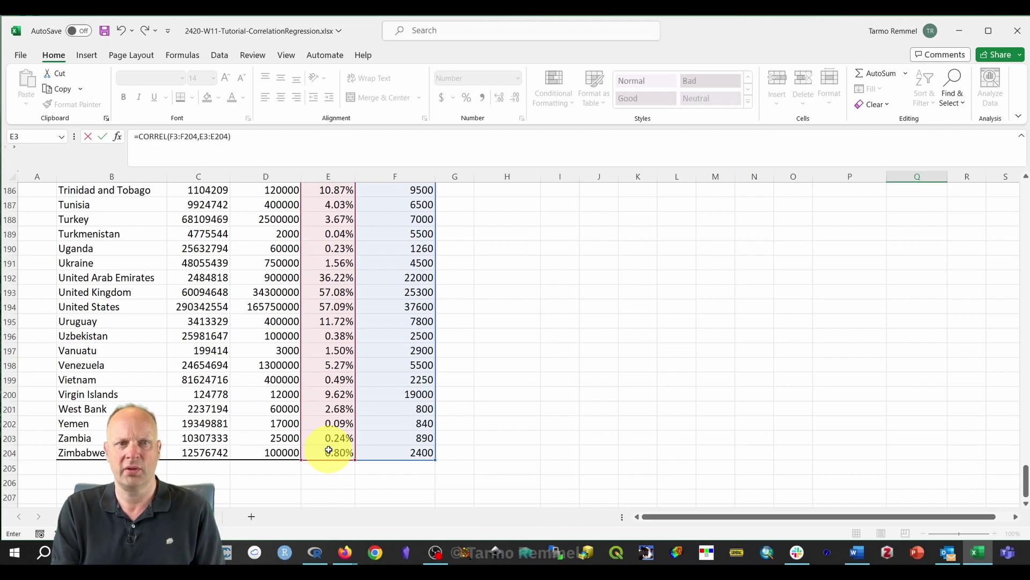
key("Escape")
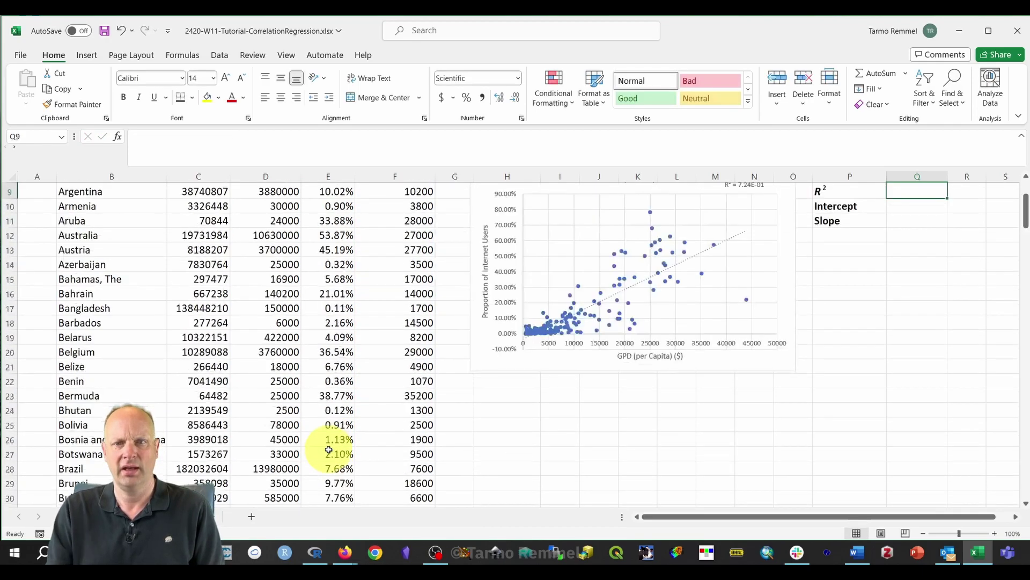
Calculate R² in cell Q9 by squaring the correlation coefficient with the formula =Q8^2.
scroll(814, 365, "up", 2)
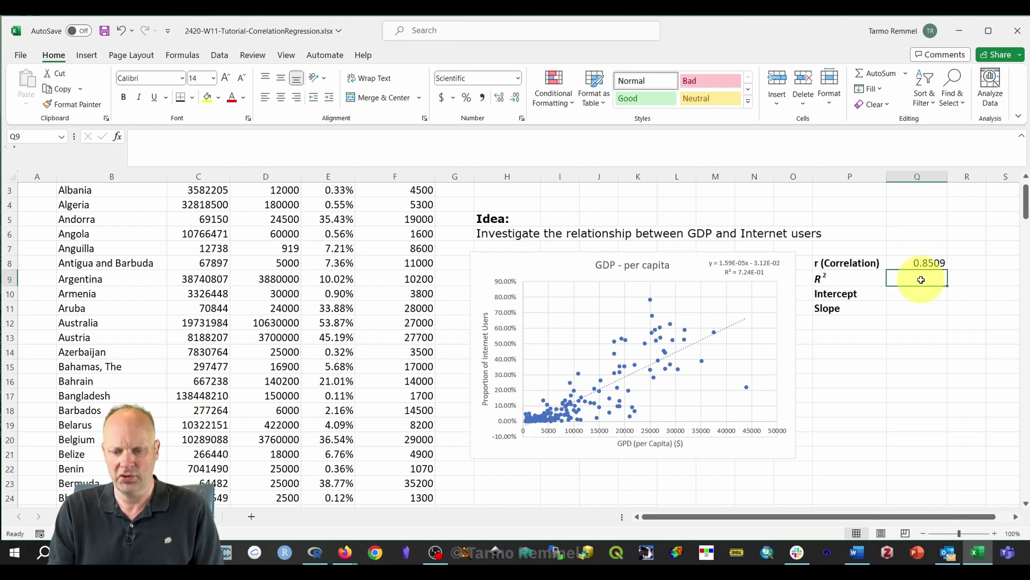
type("=")
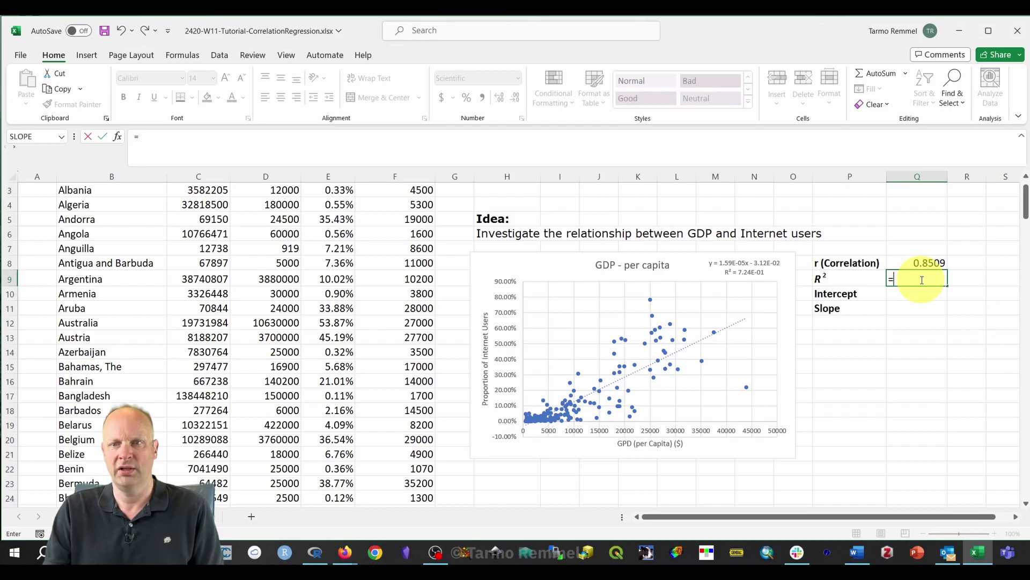
left_click(929, 261)
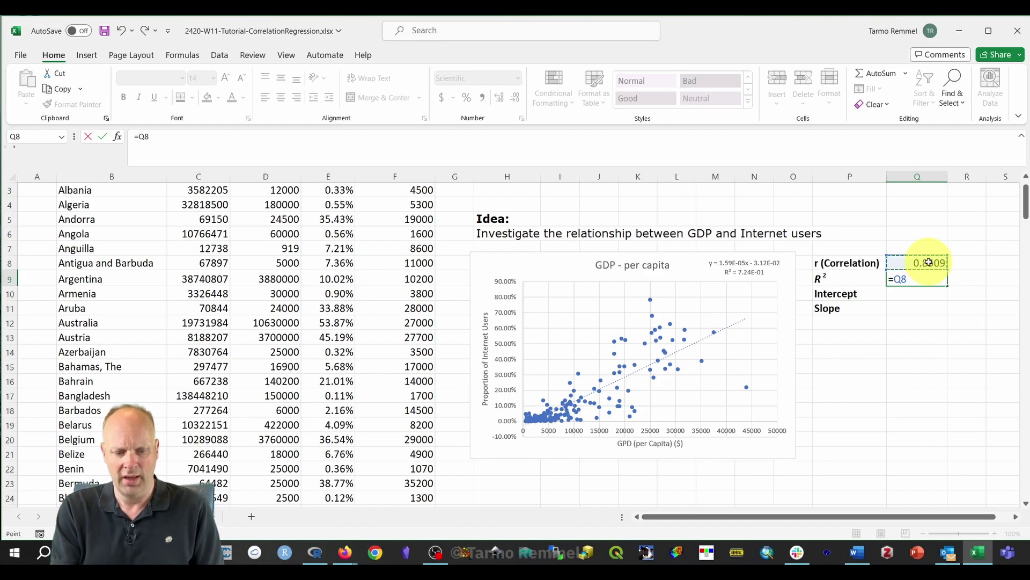
type("^2")
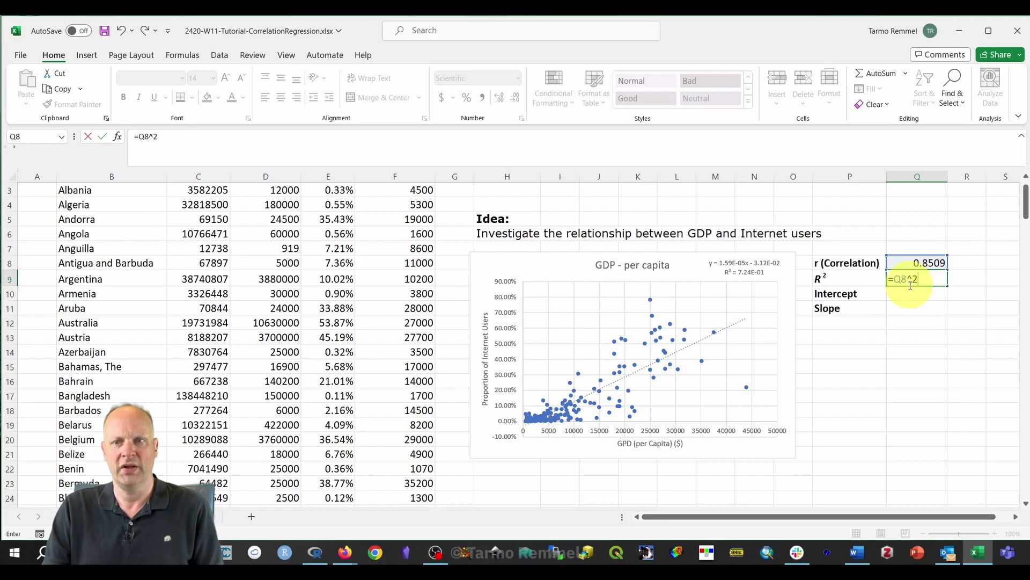
key("Return")
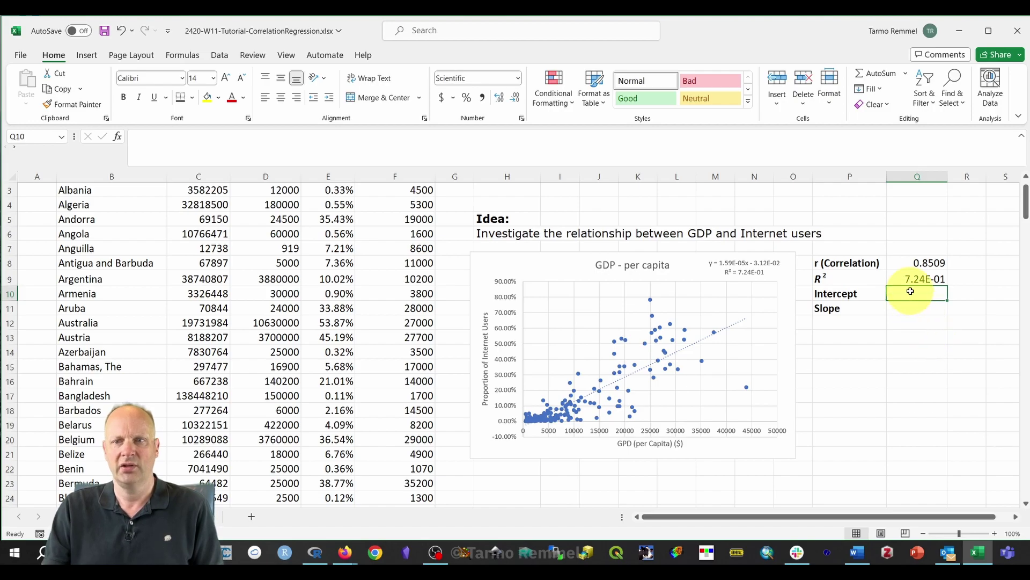
Change the R² value in Q9 from scientific notation to a plain number with four decimal places.
left_click(934, 279)
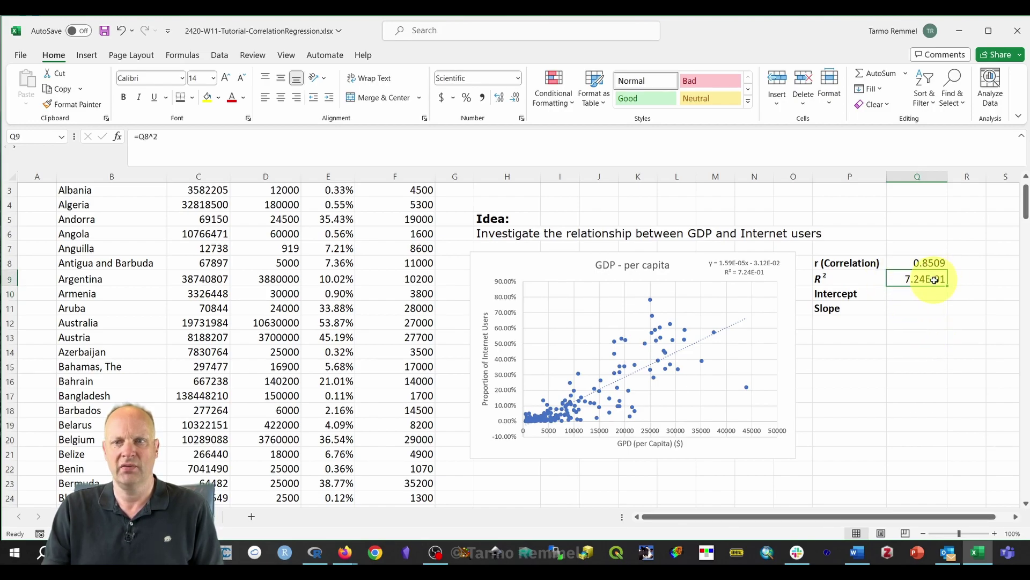
left_click(519, 81)
left_click(480, 96)
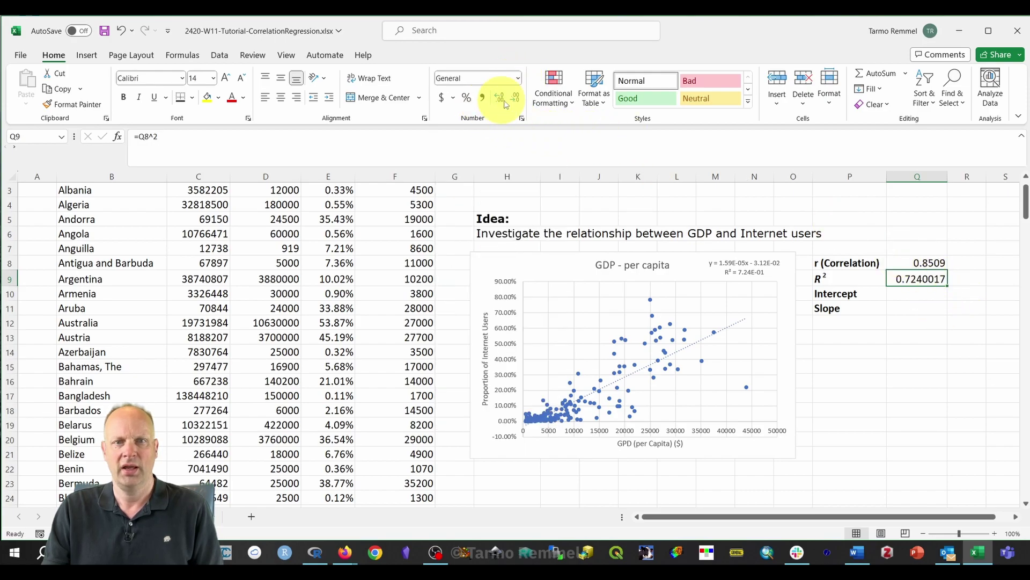
left_click(516, 102)
left_click(516, 101)
left_click(516, 102)
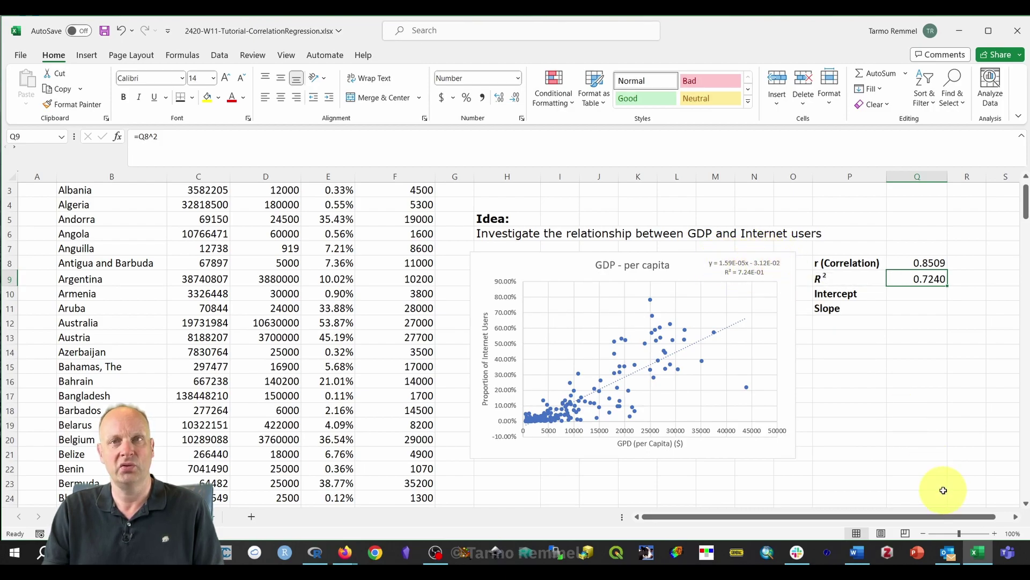
Calculate the regression intercept in Q10 with =INTERCEPT(E3:E204,F3:F204), using Proportion as known y's and GDP per capita as known x's.
left_click(899, 297)
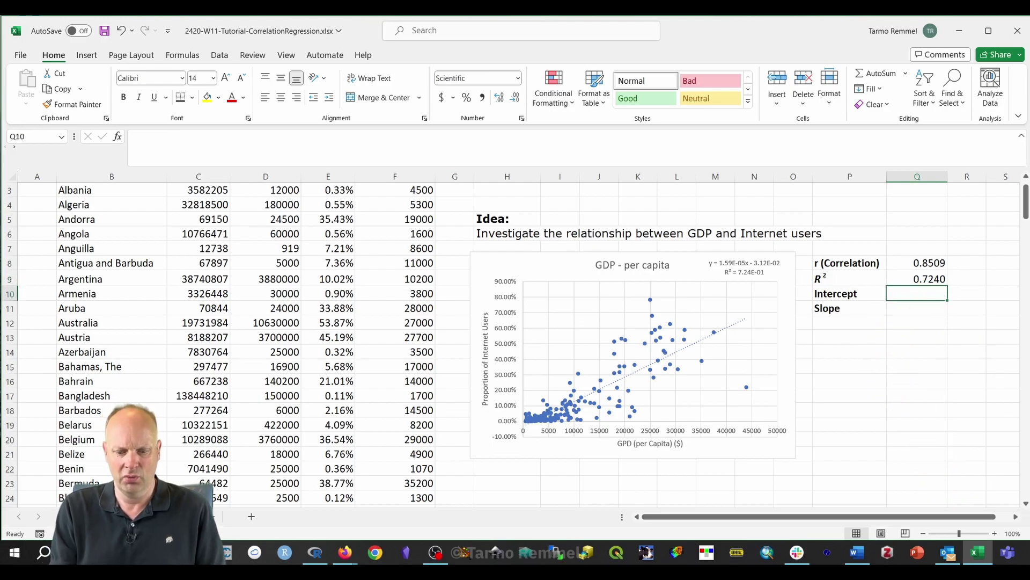
type("=")
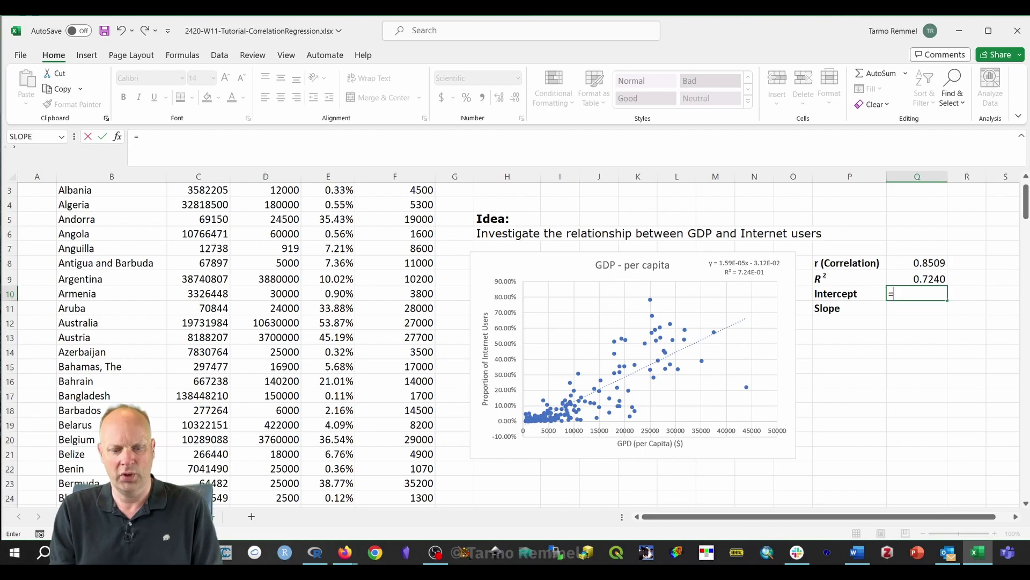
type("interce")
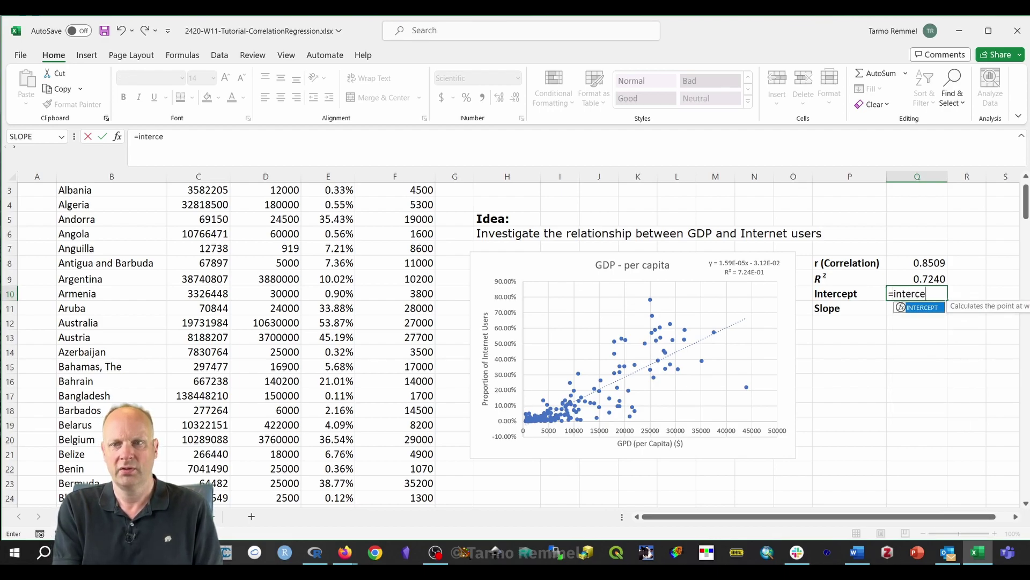
type("pt(")
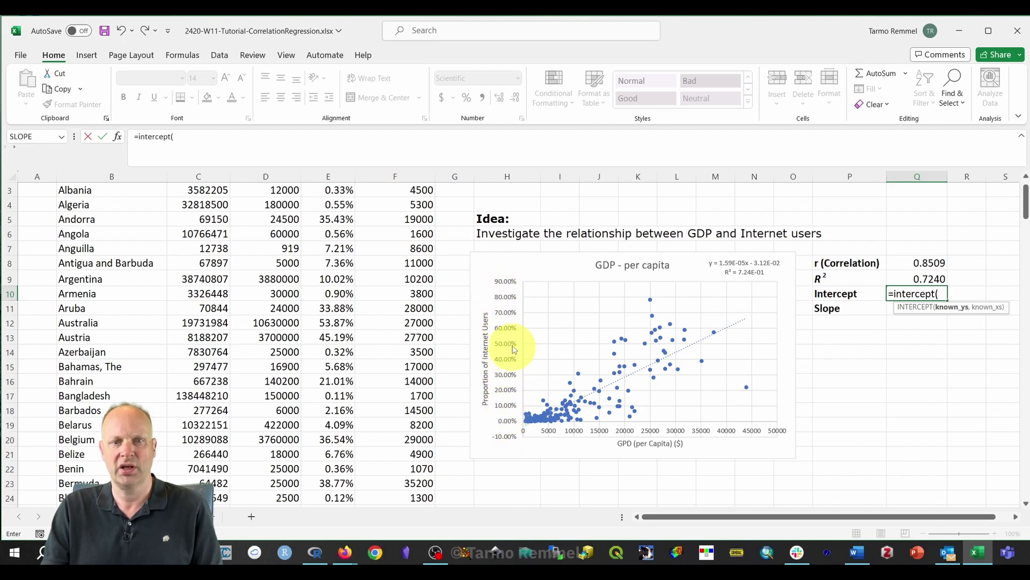
scroll(511, 346, "up", 1)
left_click_drag(333, 219, 332, 486)
type(",")
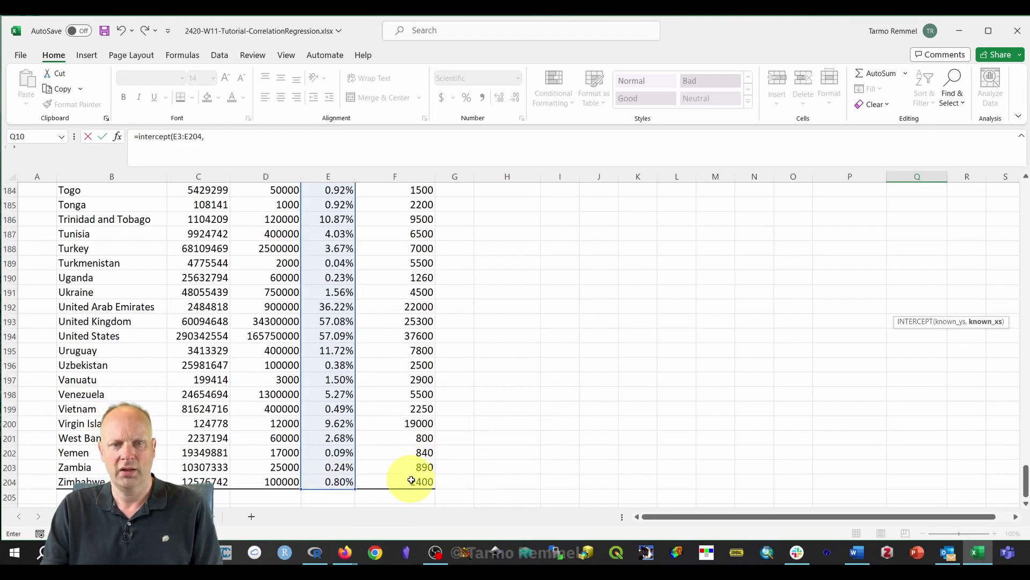
left_click_drag(413, 482, 410, 218)
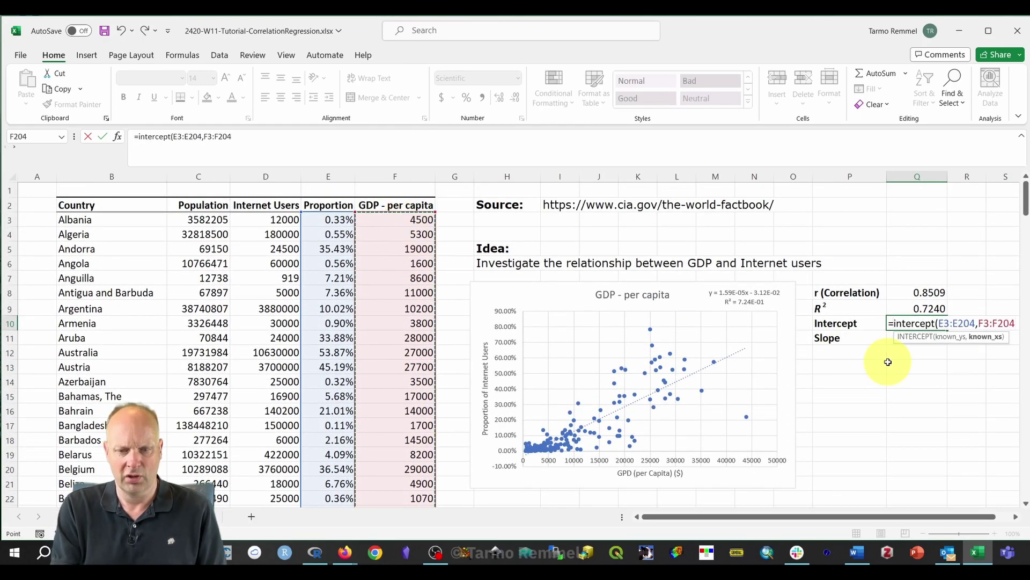
type(")")
key("Return")
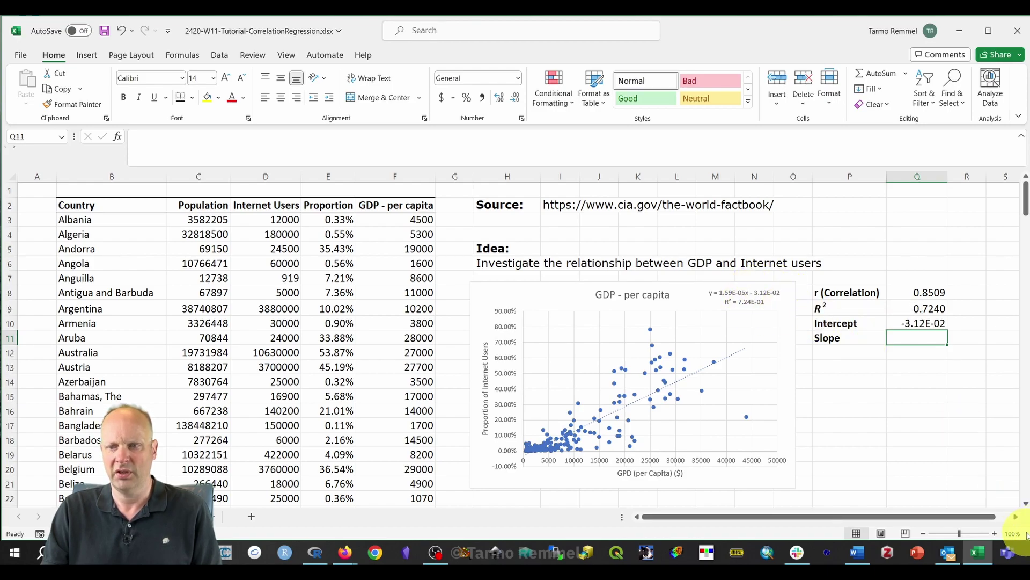
left_click_drag(959, 533, 938, 516)
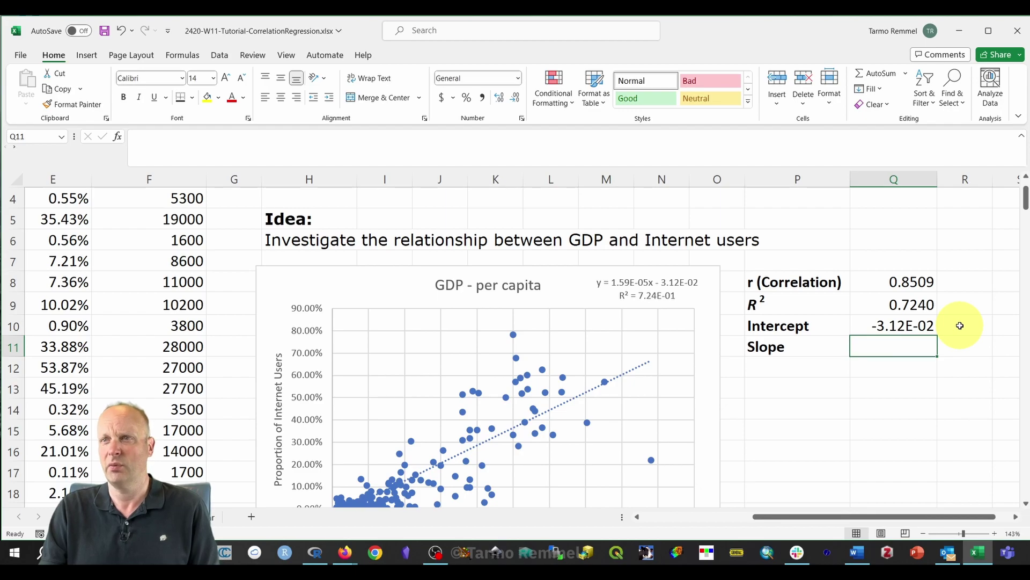
double_click(904, 346)
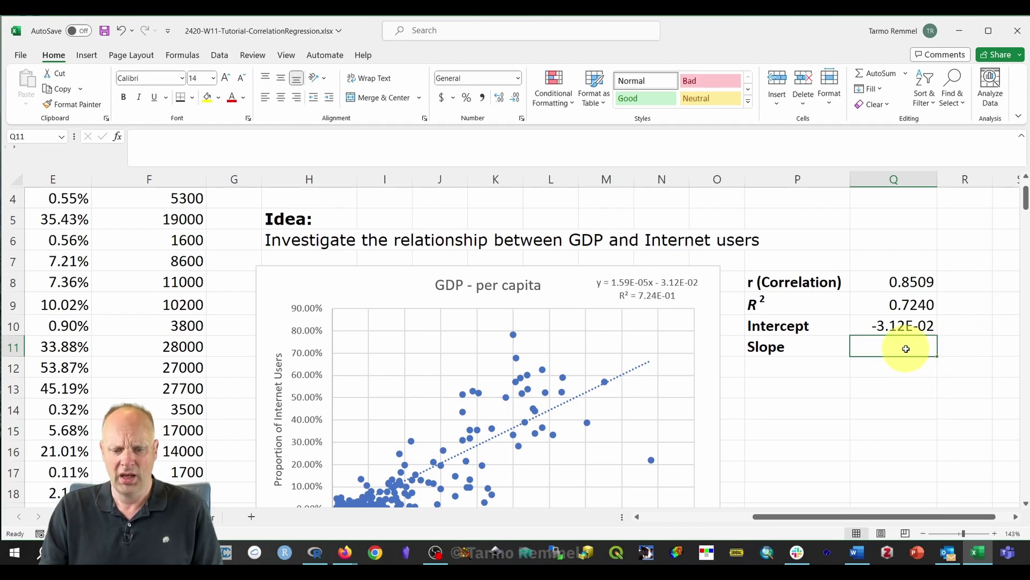
type("=sl")
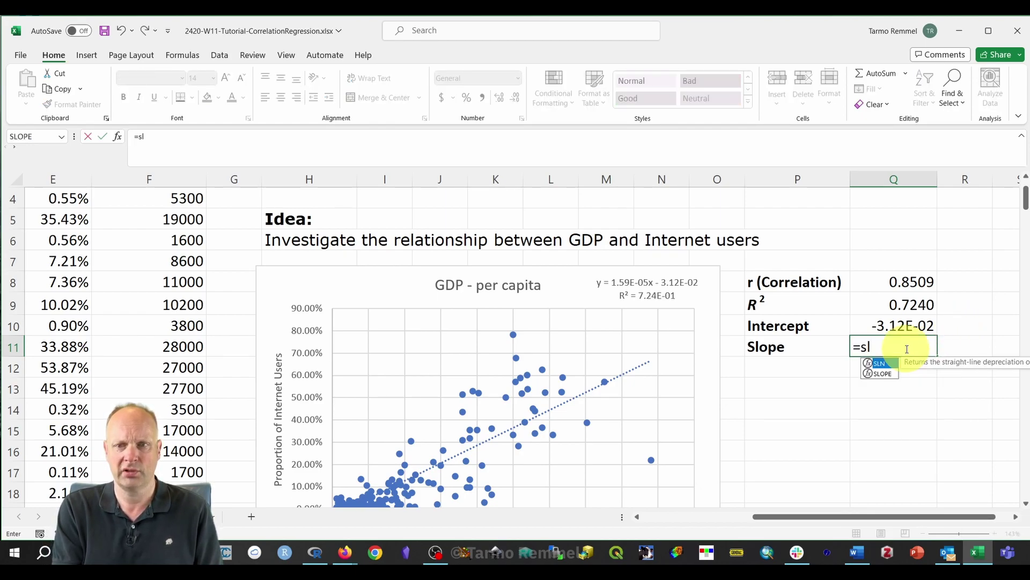
type("ope(")
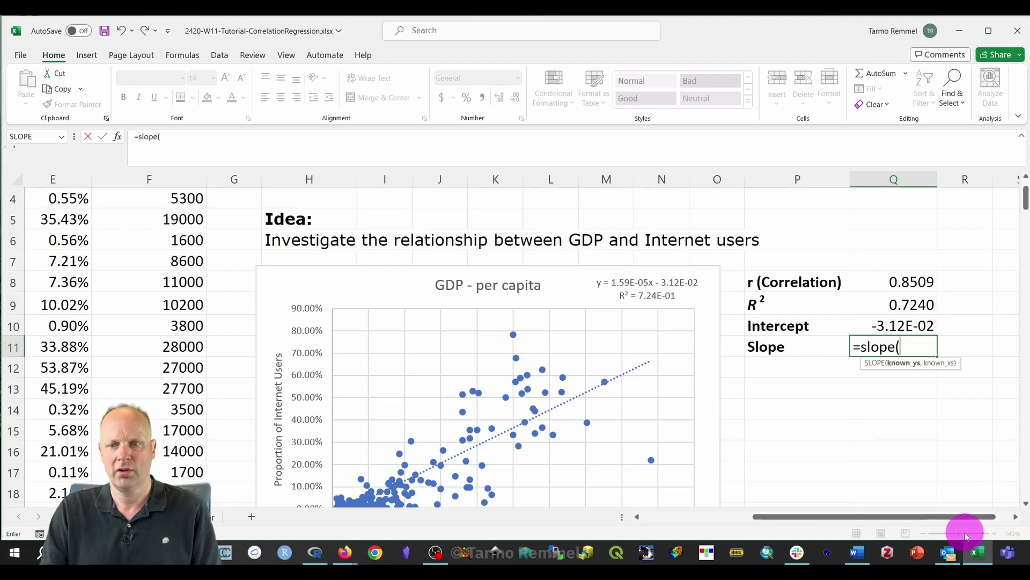
key("Escape")
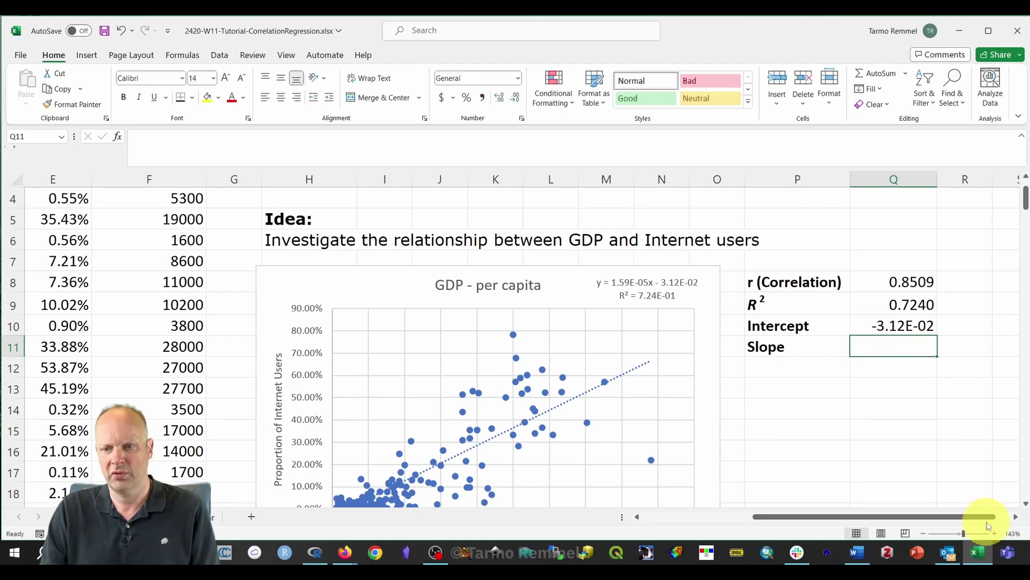
left_click_drag(964, 534, 958, 534)
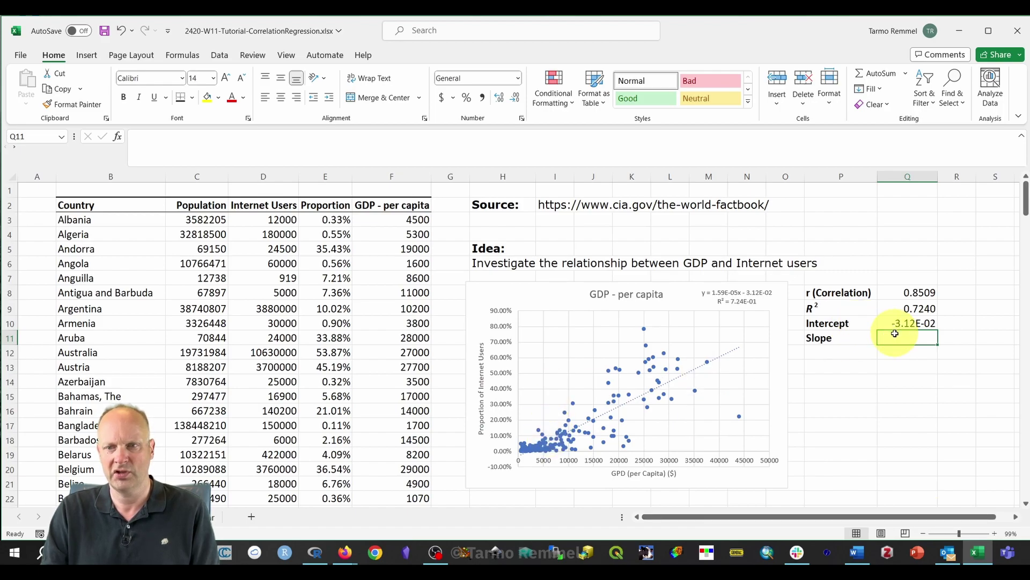
Calculate the regression slope in Q11 with =SLOPE(E3:E204,F3:F204), using Proportion as known y's and GDP per capita as known x's.
type("=slope(")
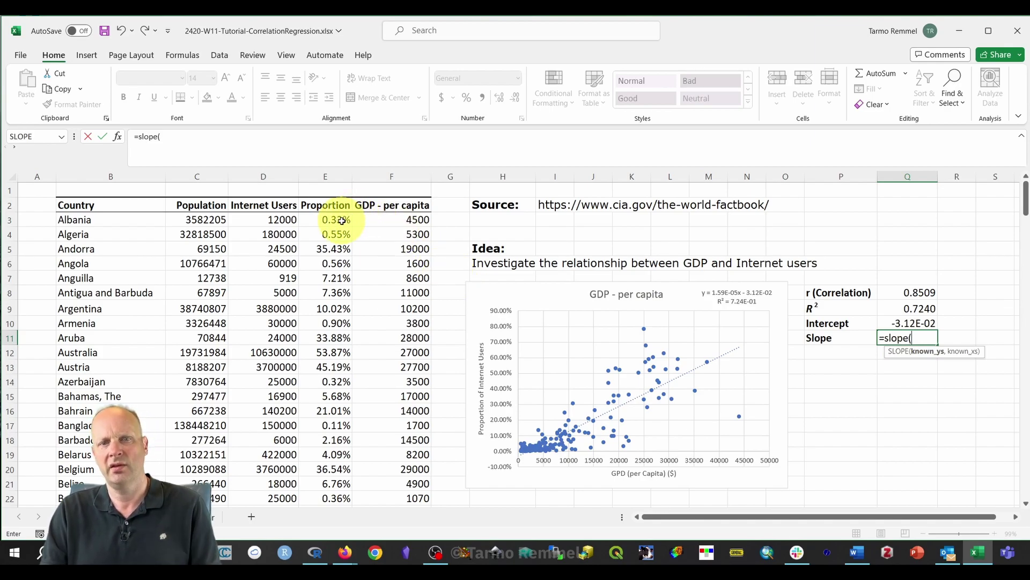
left_click_drag(342, 221, 341, 437)
type(",")
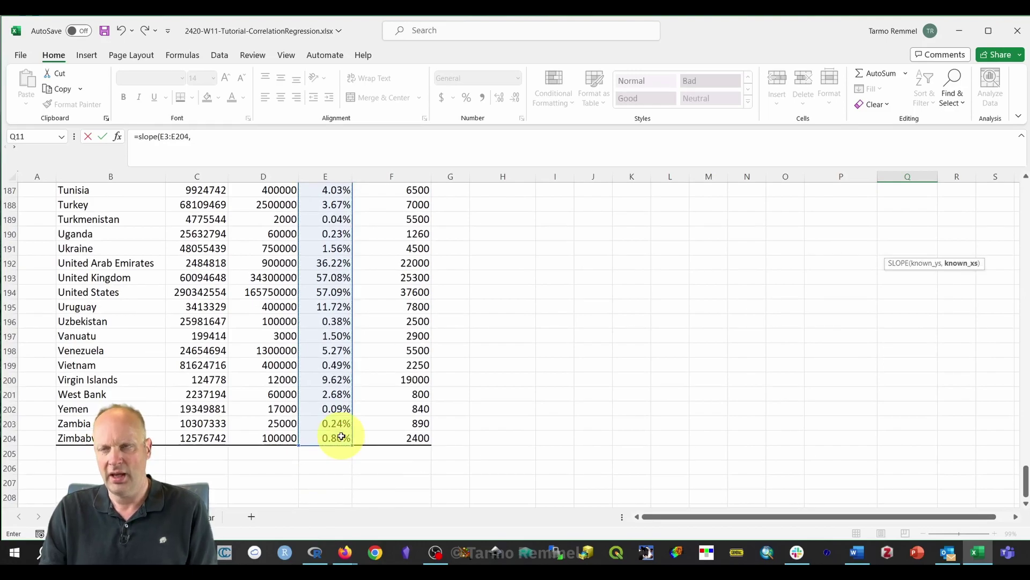
left_click_drag(391, 437, 396, 218)
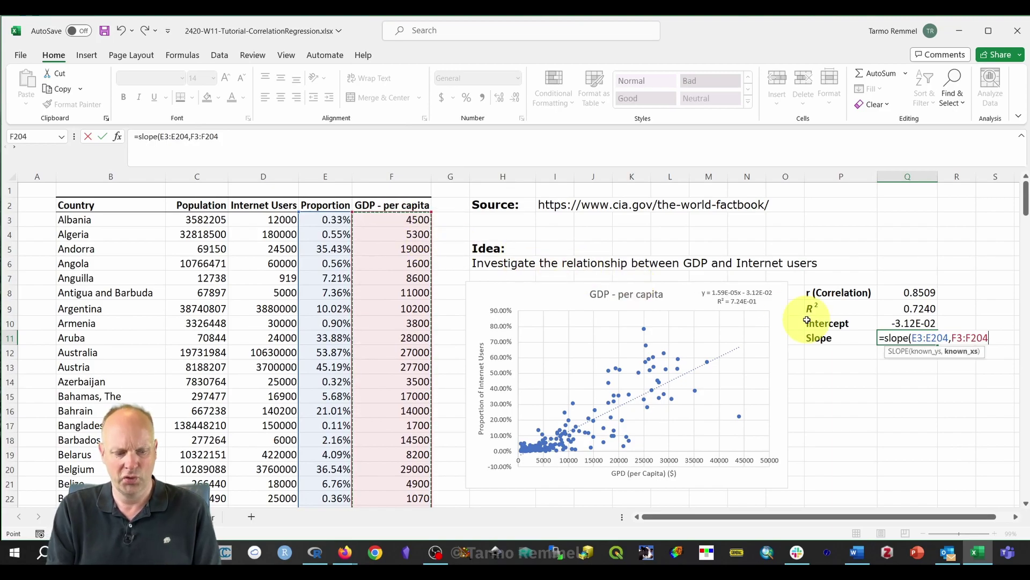
type(")")
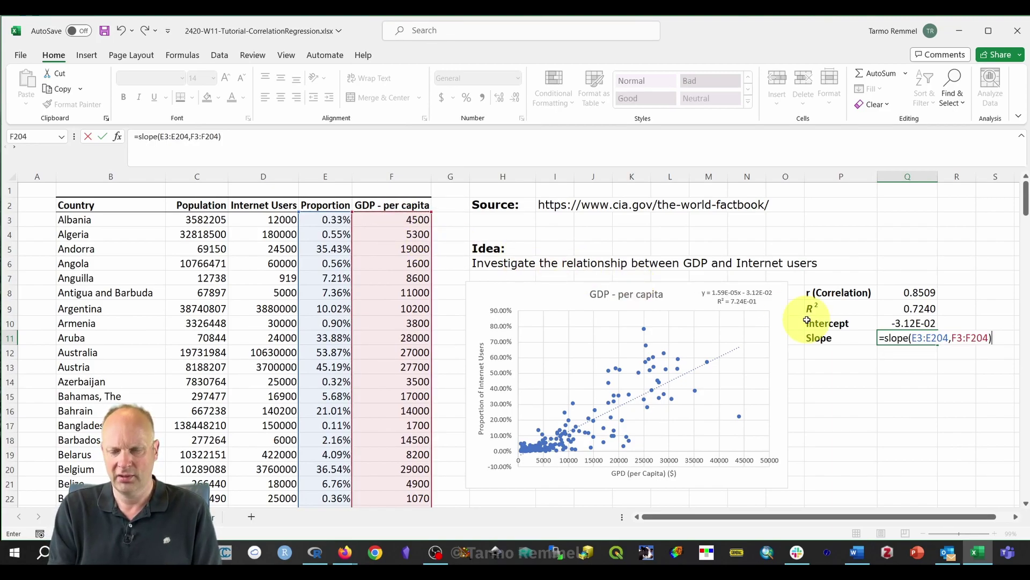
key("Return")
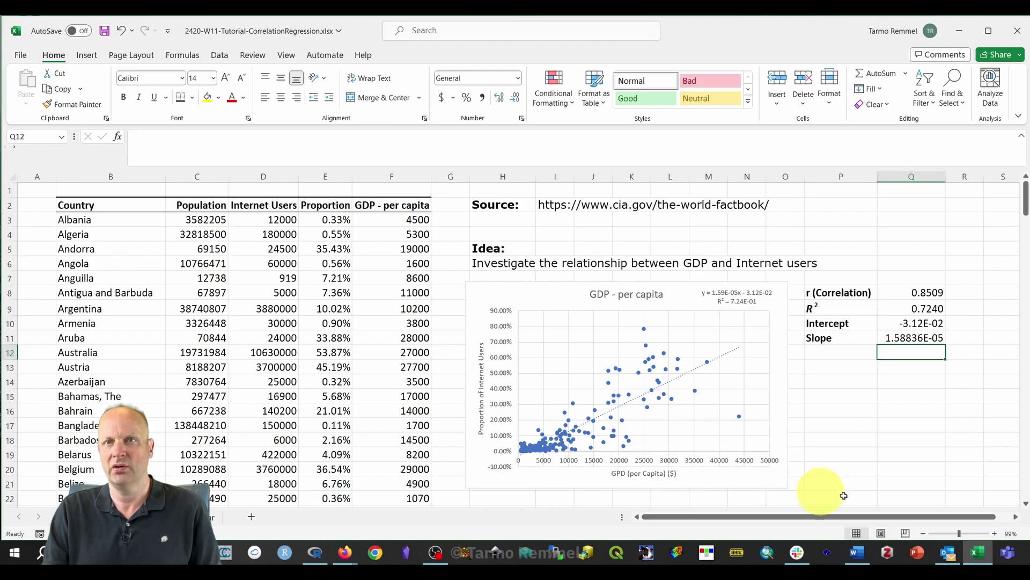
Reduce the slope value in Q11 to two decimal places in scientific notation.
left_click(920, 339)
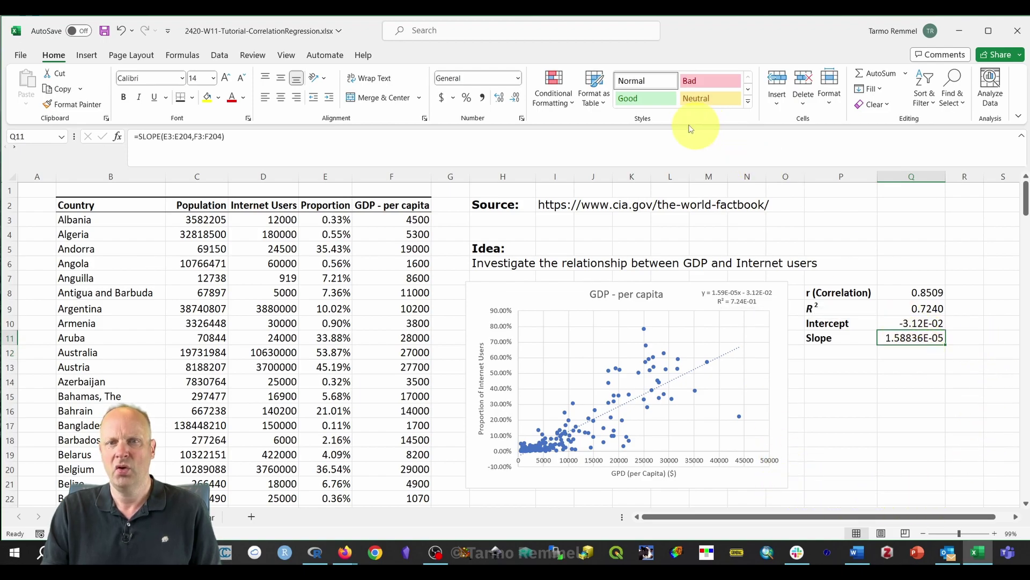
left_click(516, 99)
left_click(516, 99)
left_click(516, 99)
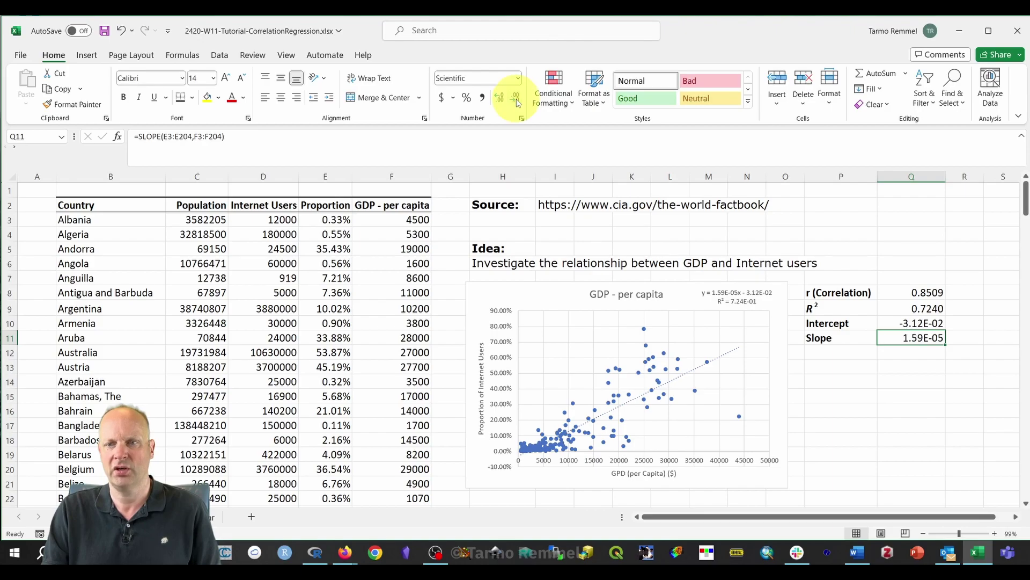
left_click(927, 412)
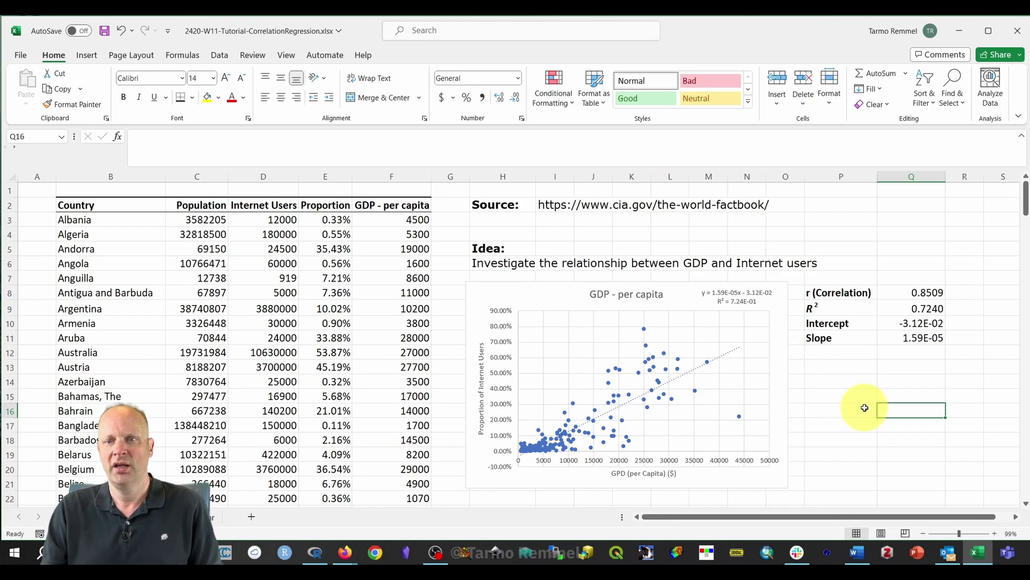
left_click(920, 339)
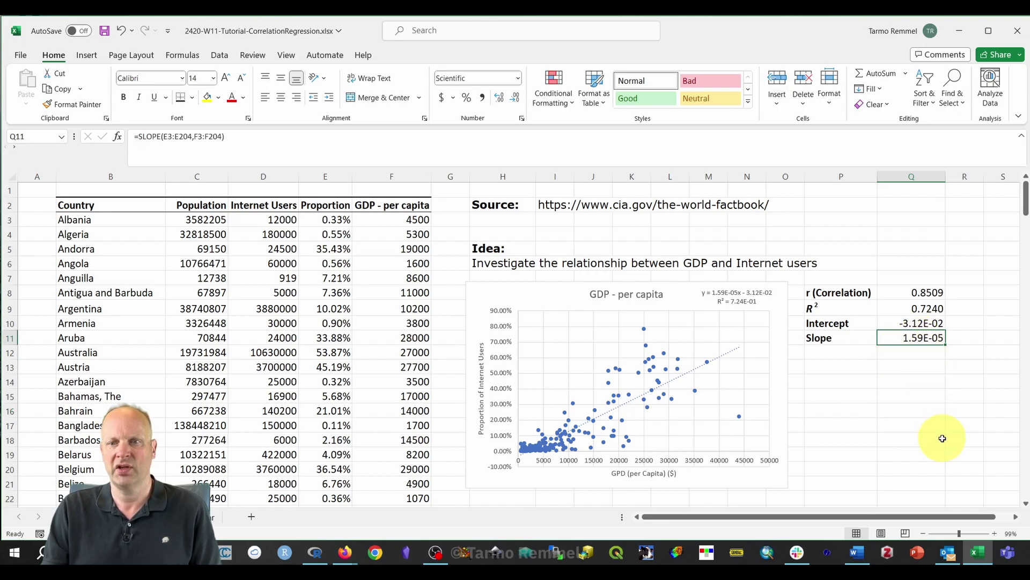
left_click(902, 323)
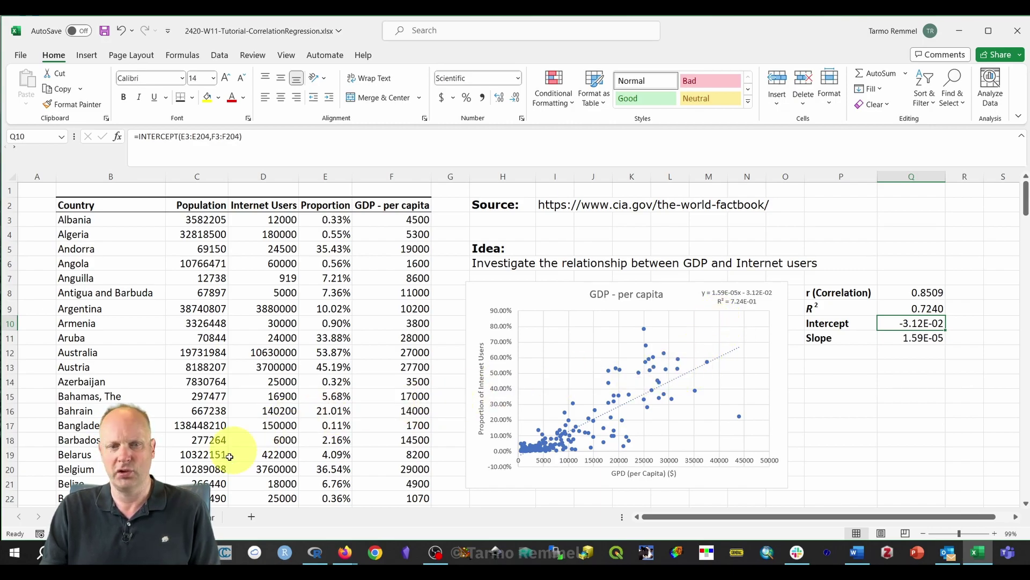
Switch to the manual correlation coefficient worksheet and examine its x, y, xy, x² and y² columns.
left_click(216, 516)
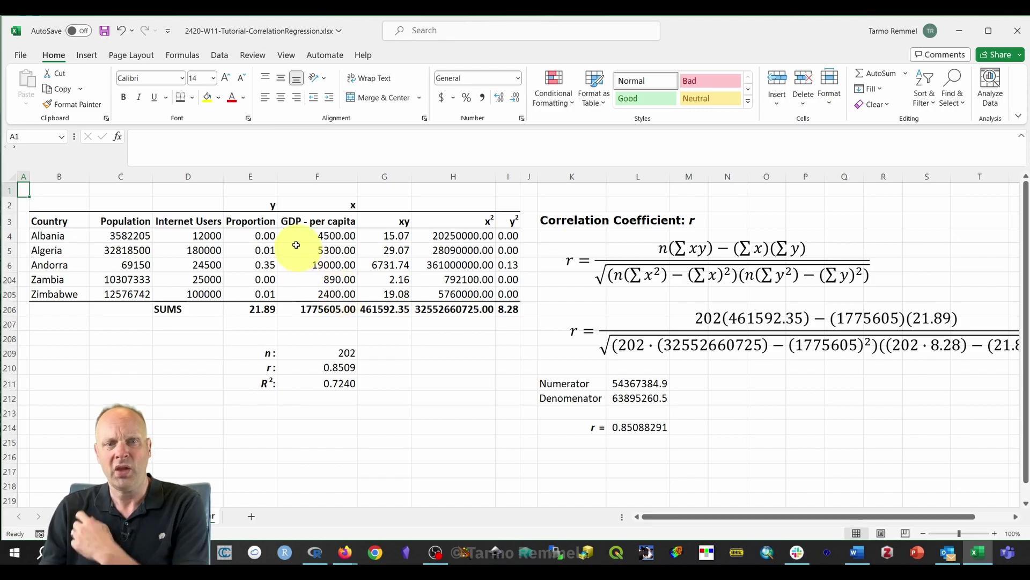
left_click(258, 204)
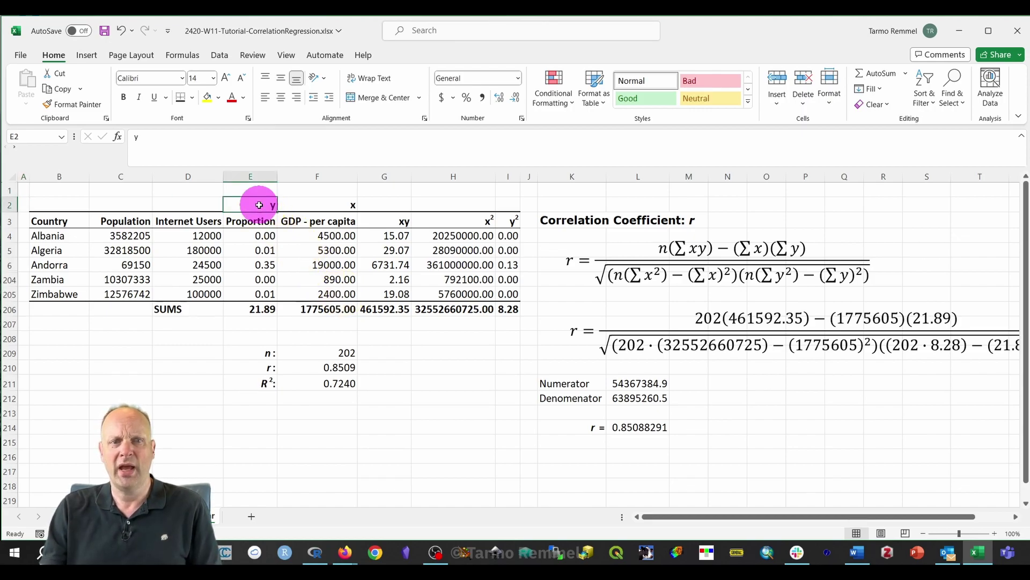
left_click(336, 205)
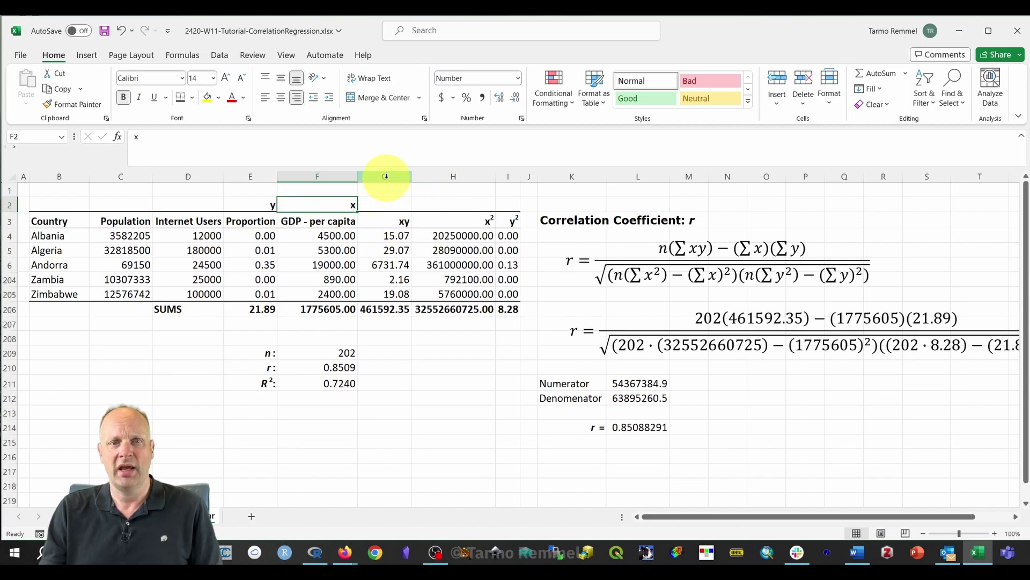
left_click(406, 176)
mouse_move(460, 172)
left_mouse_down()
mouse_move(494, 161)
mouse_move(499, 169)
left_mouse_up()
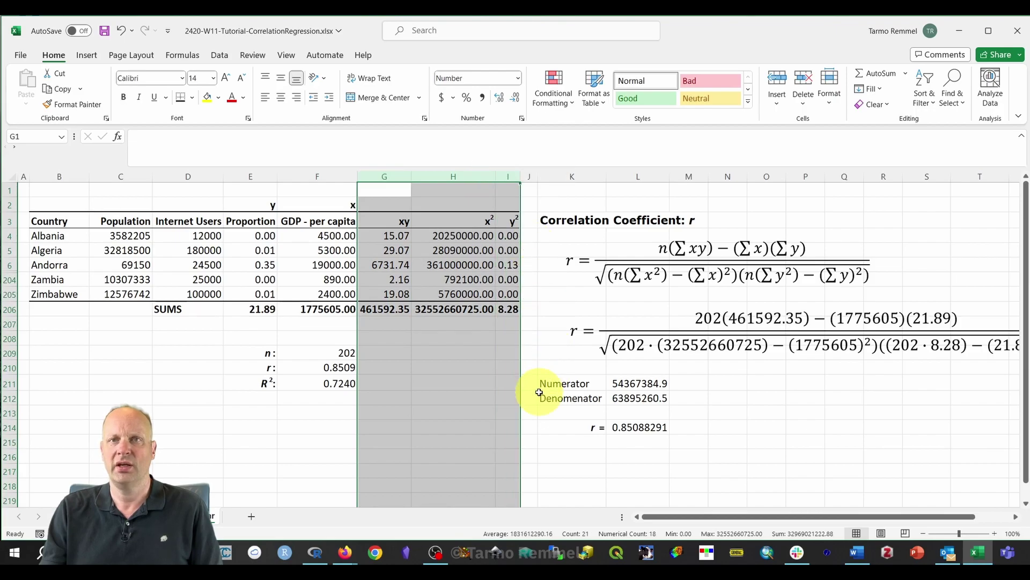
left_click(378, 217)
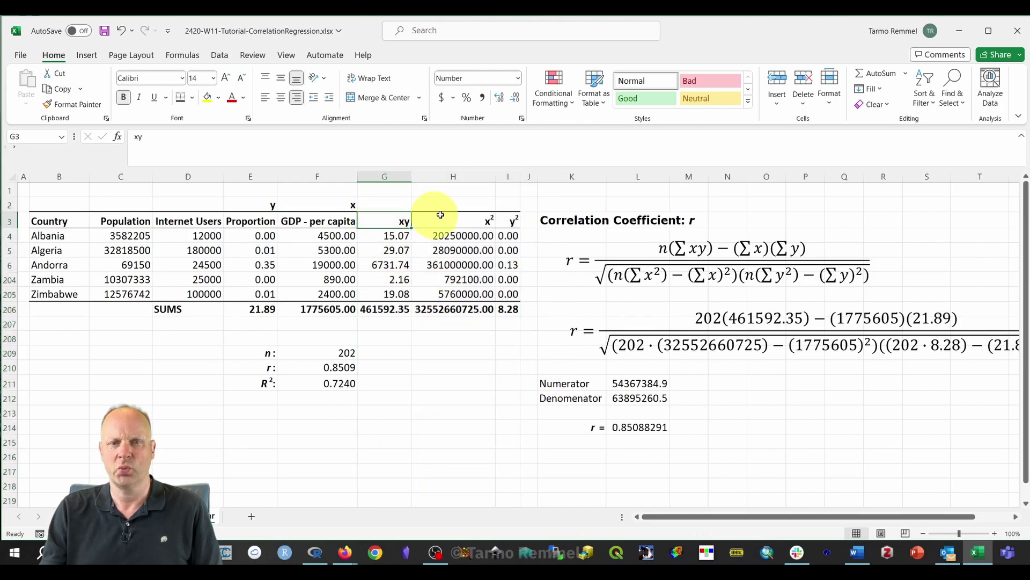
left_click(483, 216)
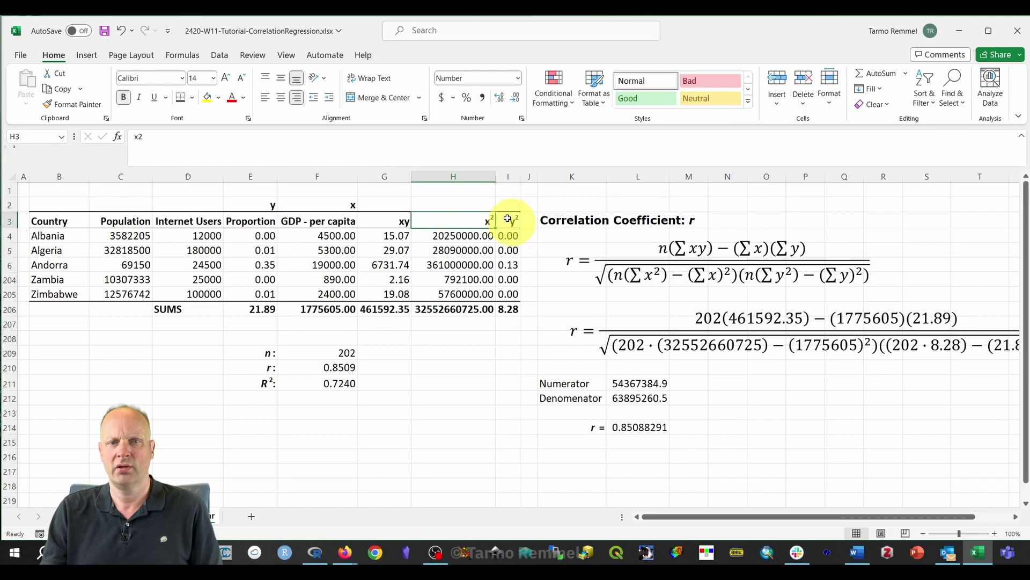
left_click(507, 219)
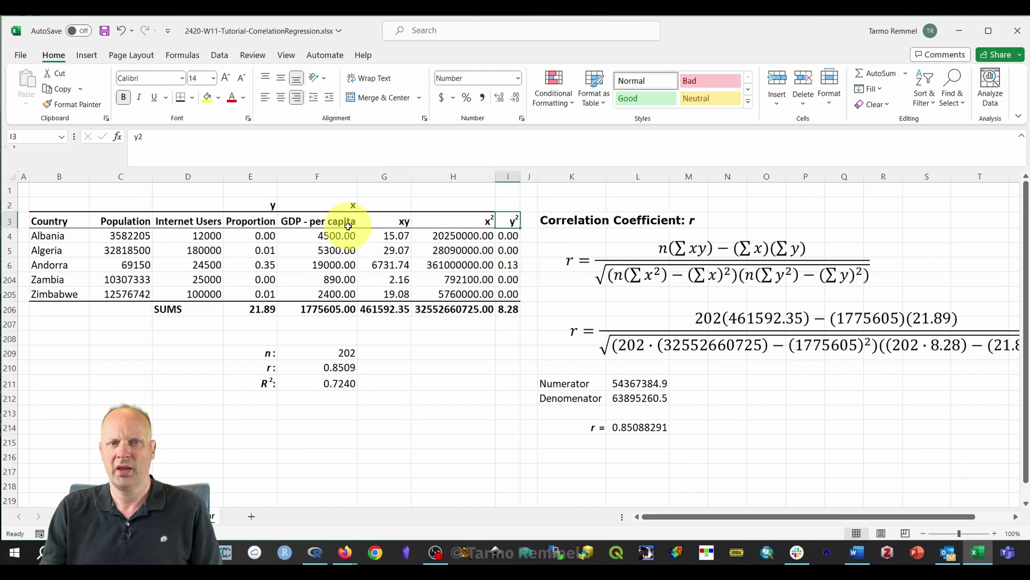
Inspect the Albania row formulas for xy in G4, x² in H4 and y² in I4 without changing them.
left_click(386, 235)
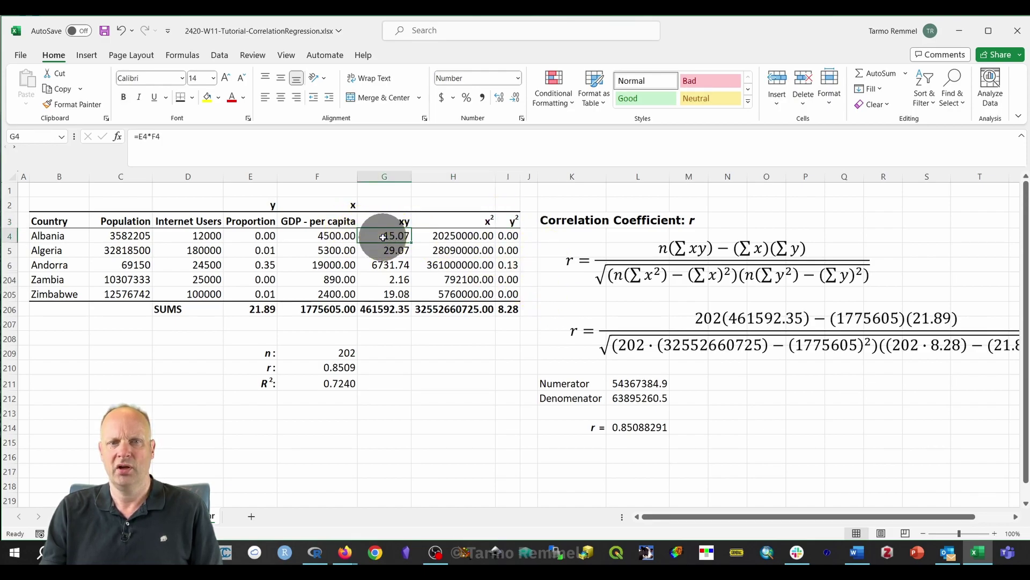
double_click(386, 235)
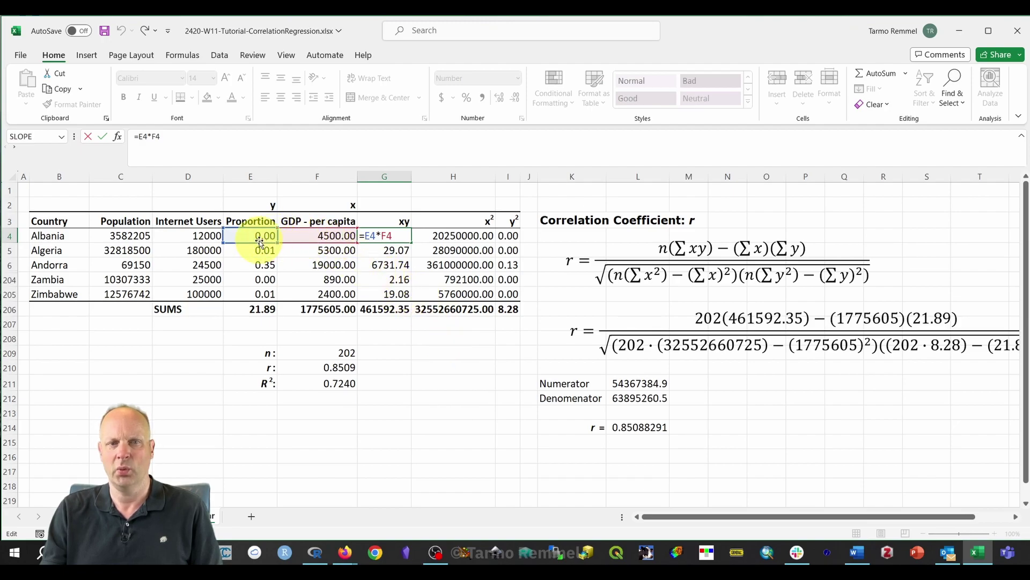
key("Escape")
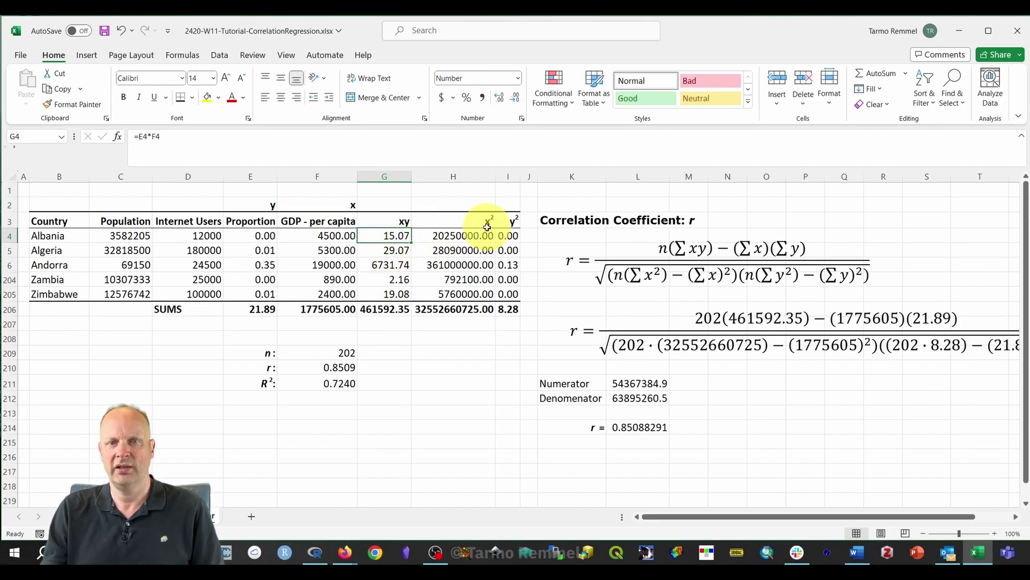
double_click(475, 236)
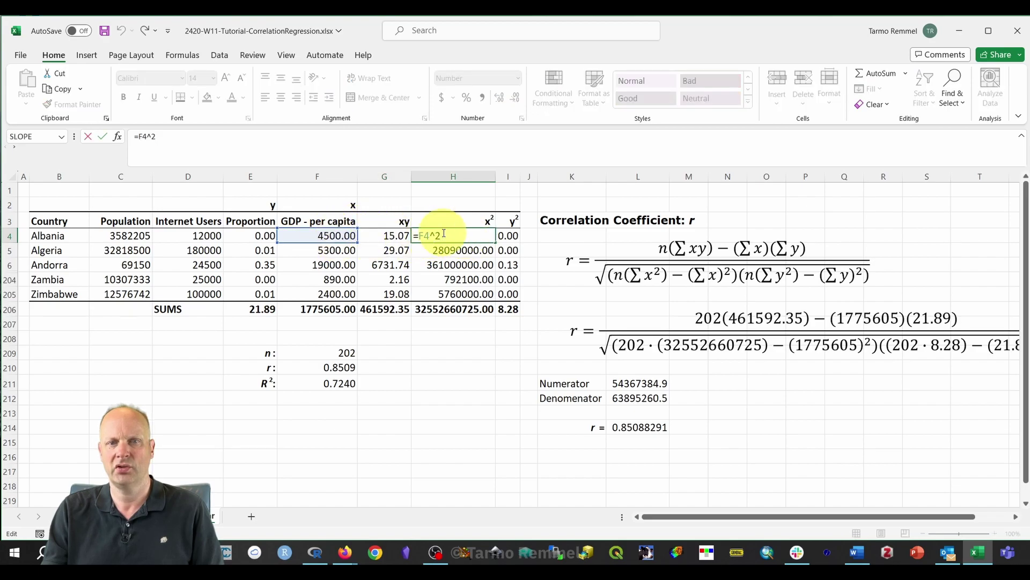
key("Escape")
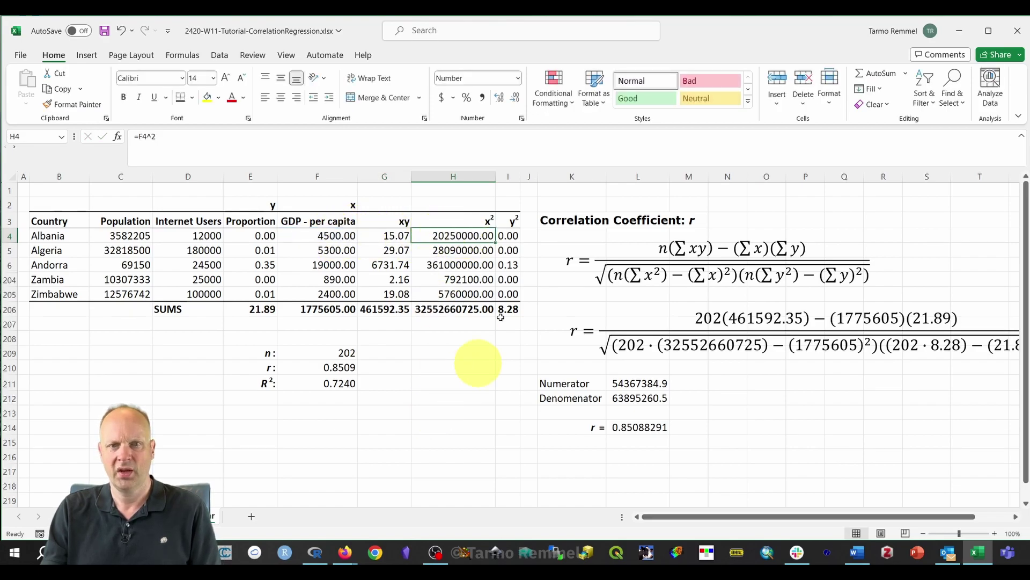
double_click(507, 240)
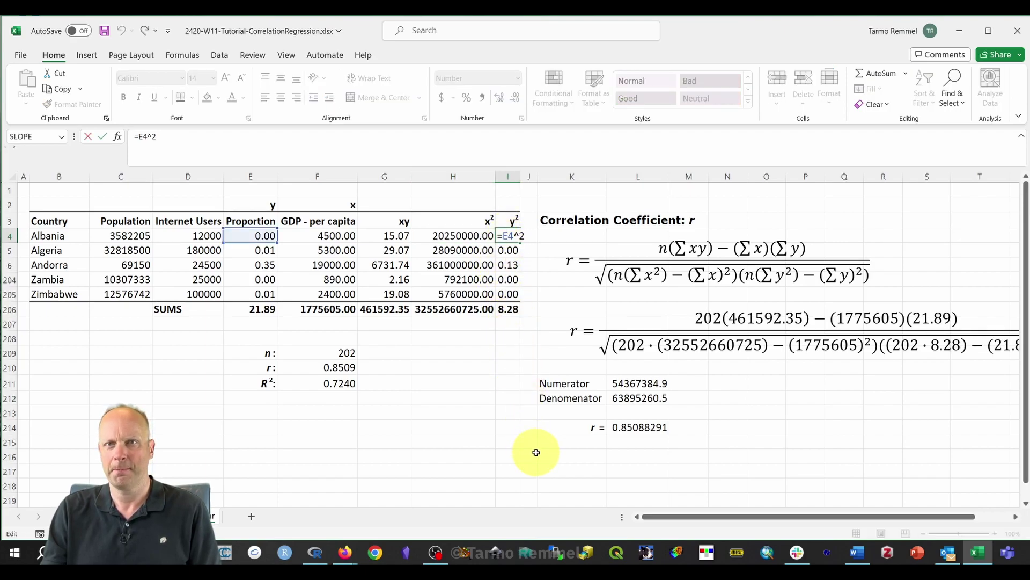
key("Escape")
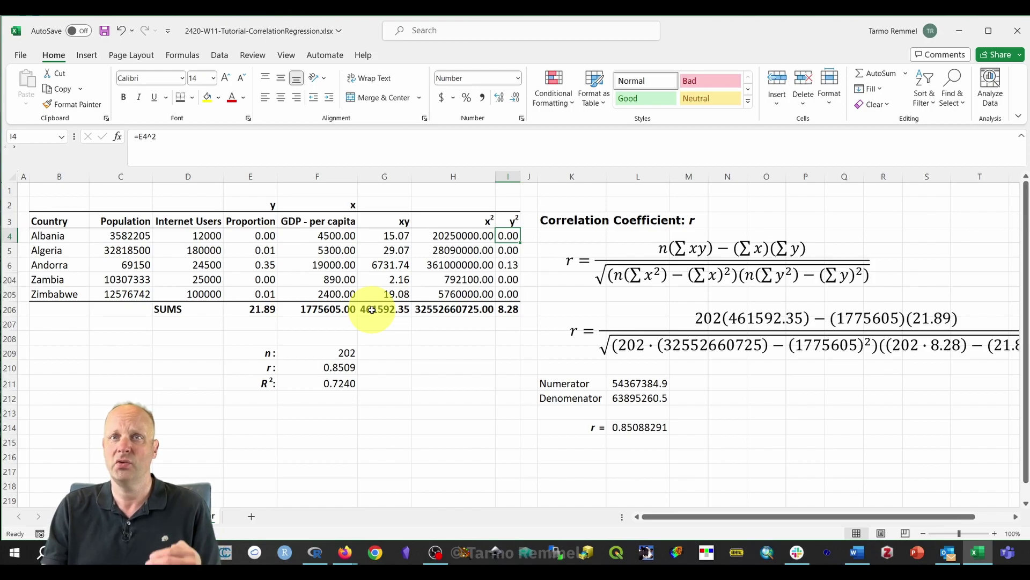
Examine the SUM formulas in row 206 for y, x, xy and x², relating them to the terms of the correlation equation.
double_click(266, 309)
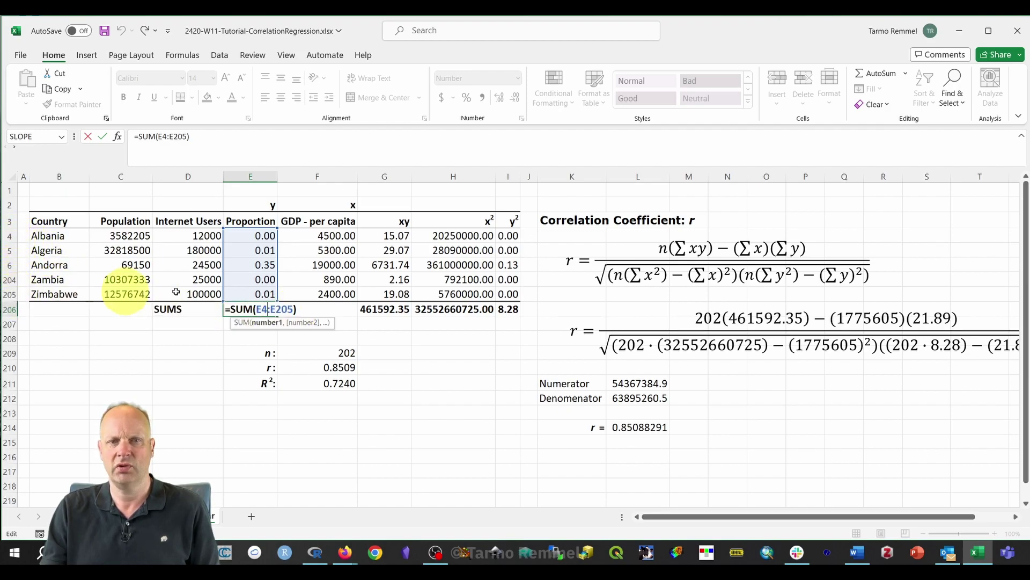
key("ctrl+Return")
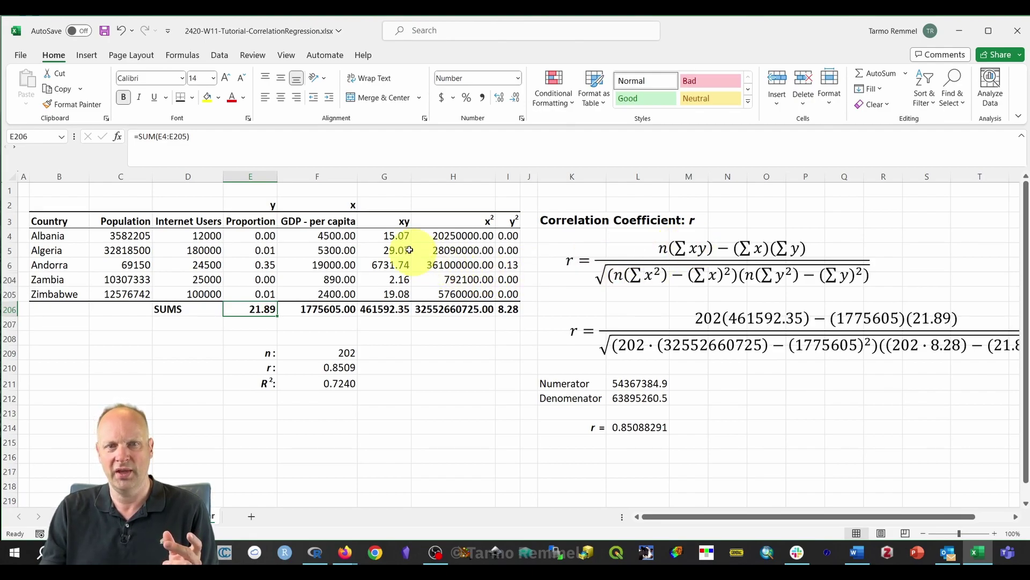
left_click(390, 310)
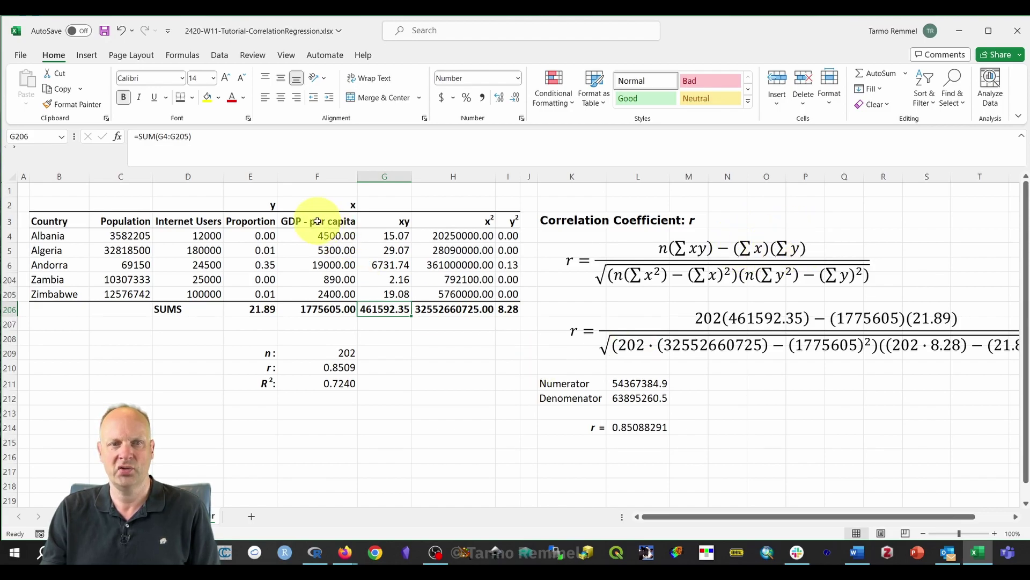
left_click(328, 309)
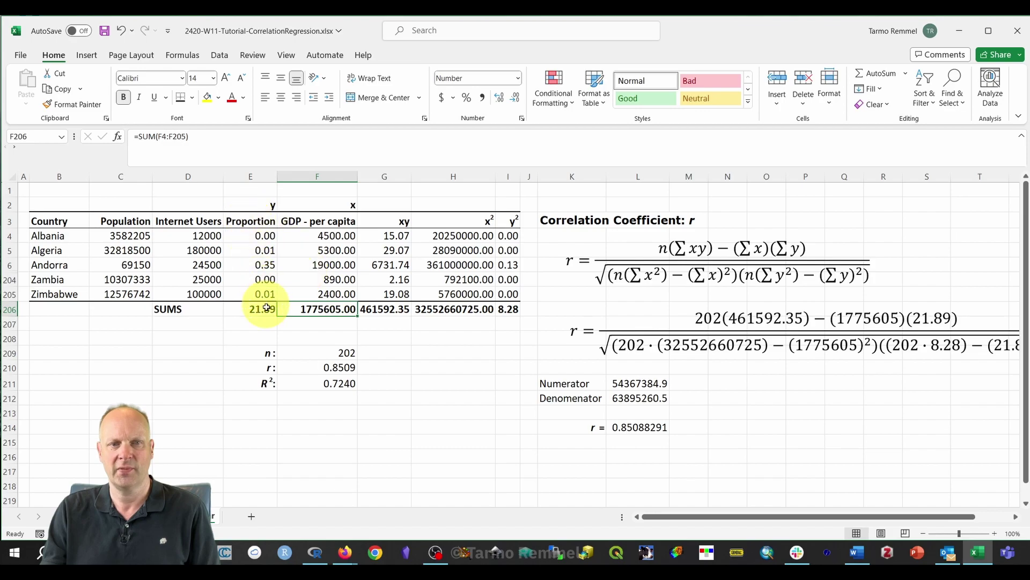
left_click(266, 307)
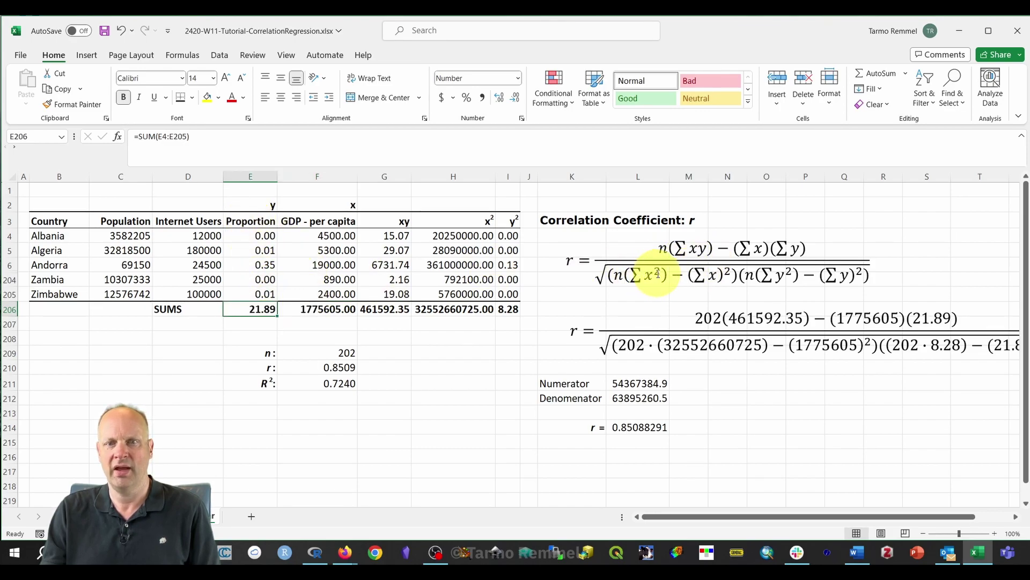
left_click(461, 310)
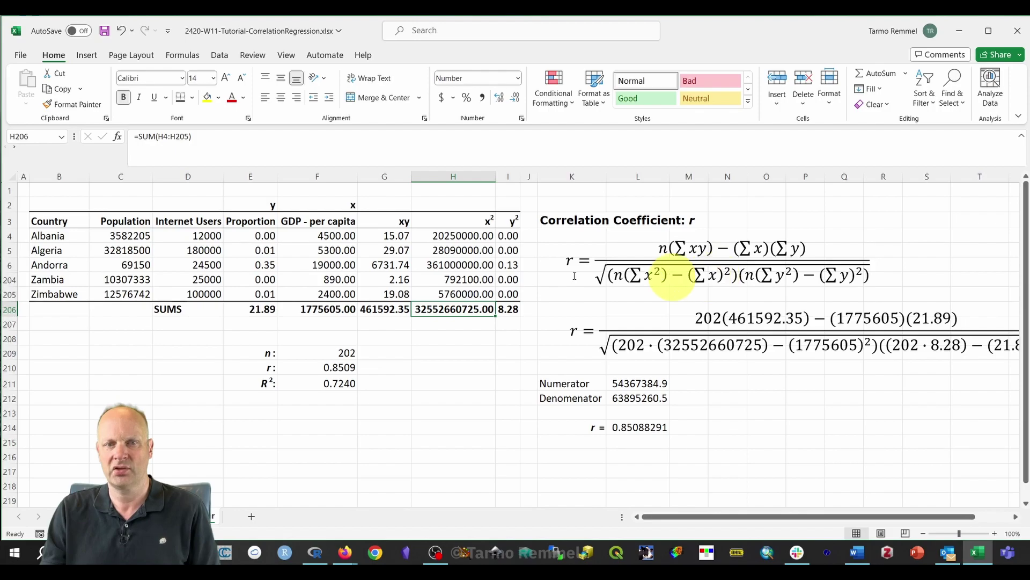
left_click(304, 311)
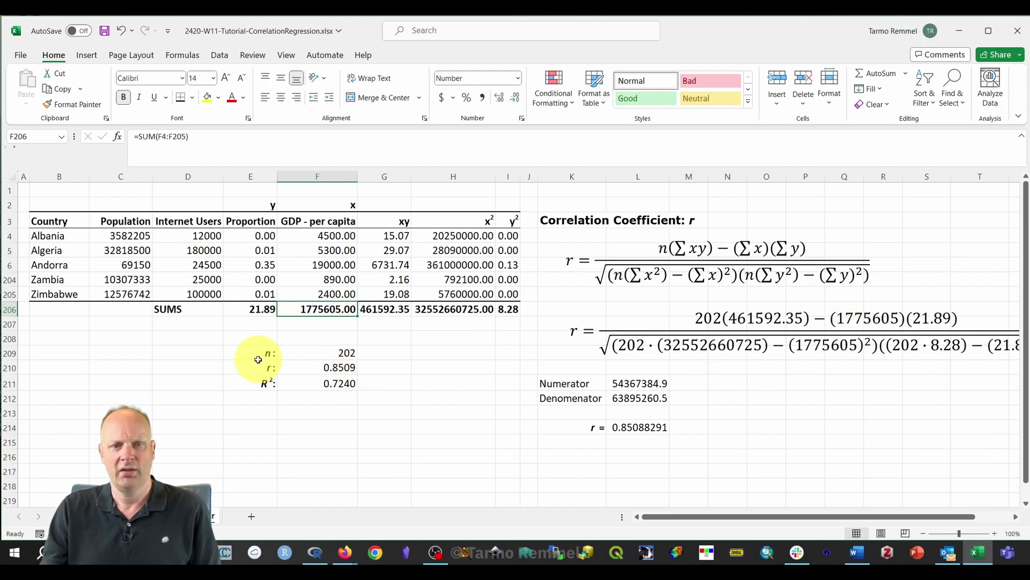
Inspect the COUNT formula for n in F209 and the r and R² cells F210:F211 beneath it.
double_click(333, 354)
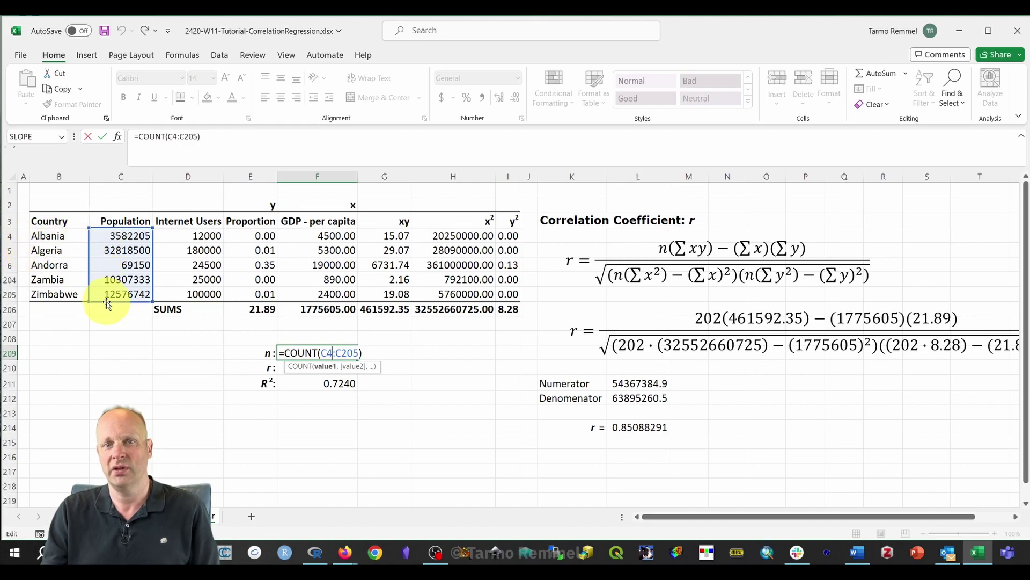
key("Escape")
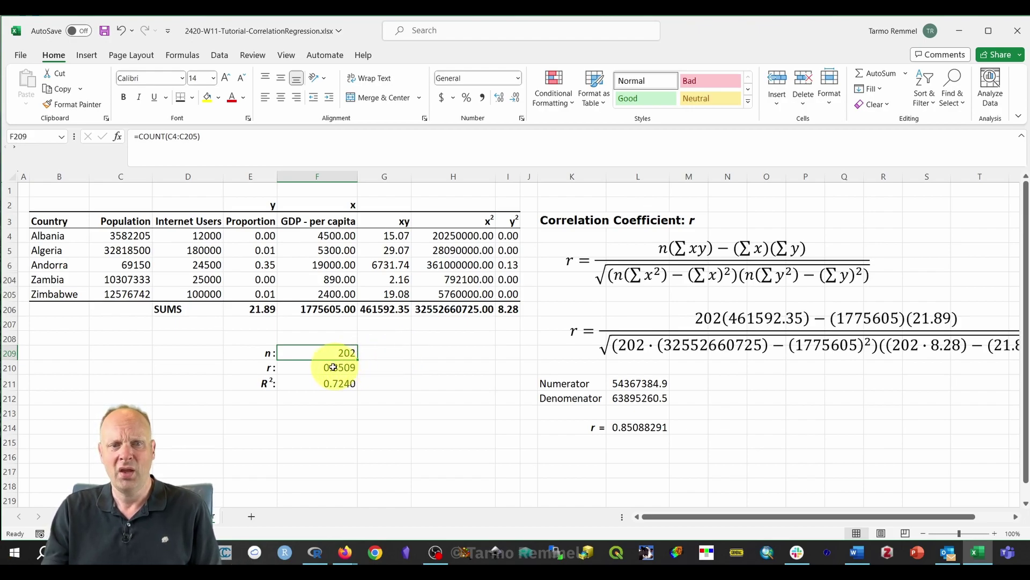
left_click_drag(329, 369, 329, 382)
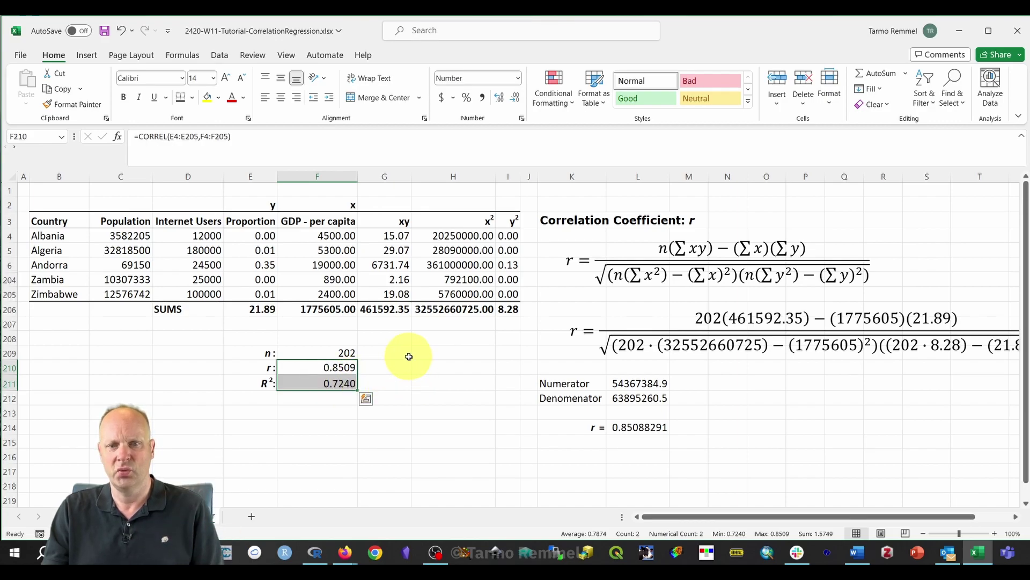
left_click(409, 355)
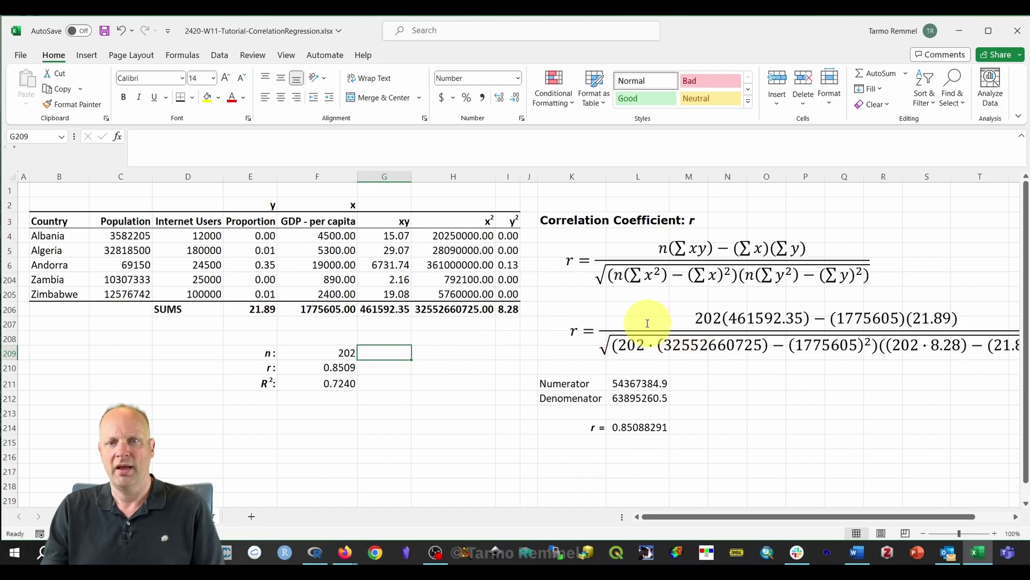
Examine the substituted correlation equation and inspect its numerator formula in L211 and denominator formula in L212 without changing them.
left_click_drag(736, 516, 766, 516)
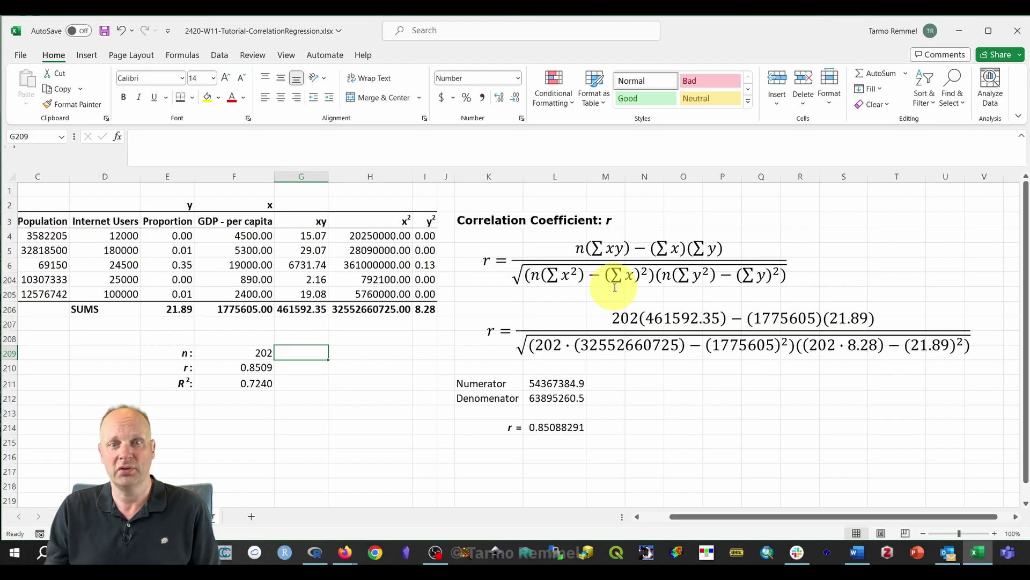
left_click(478, 385)
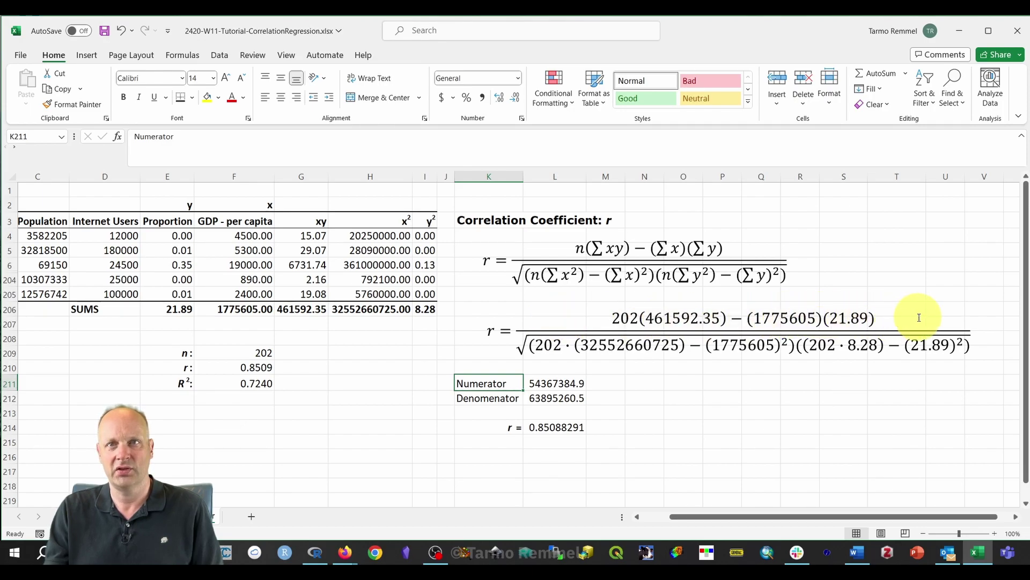
left_click(487, 398)
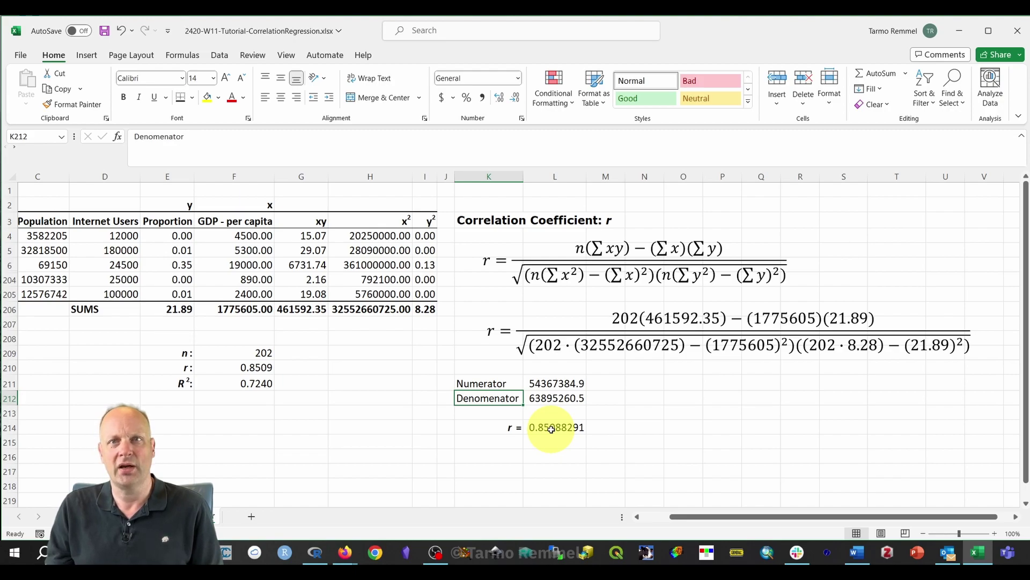
double_click(548, 384)
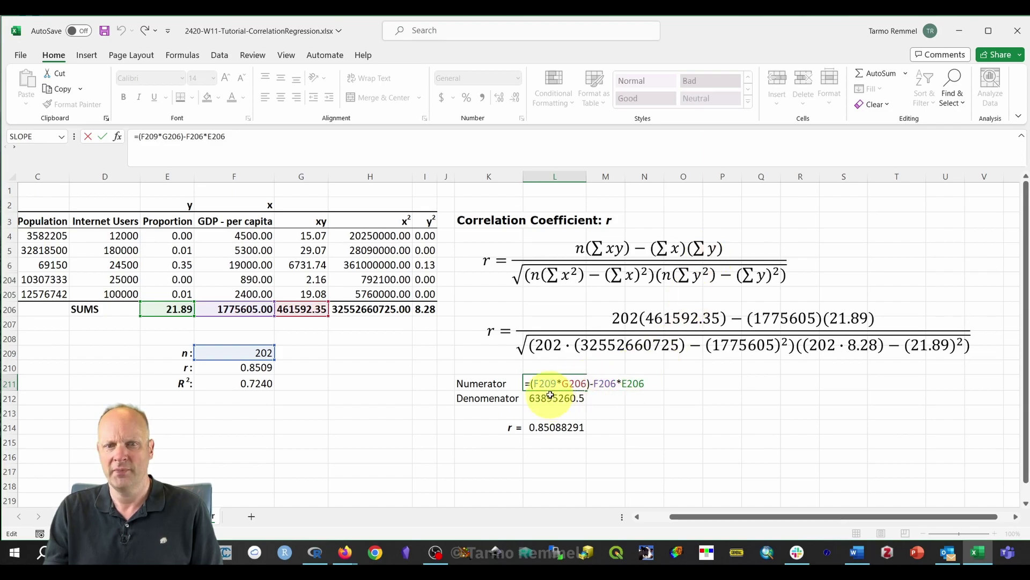
key("ctrl+Return")
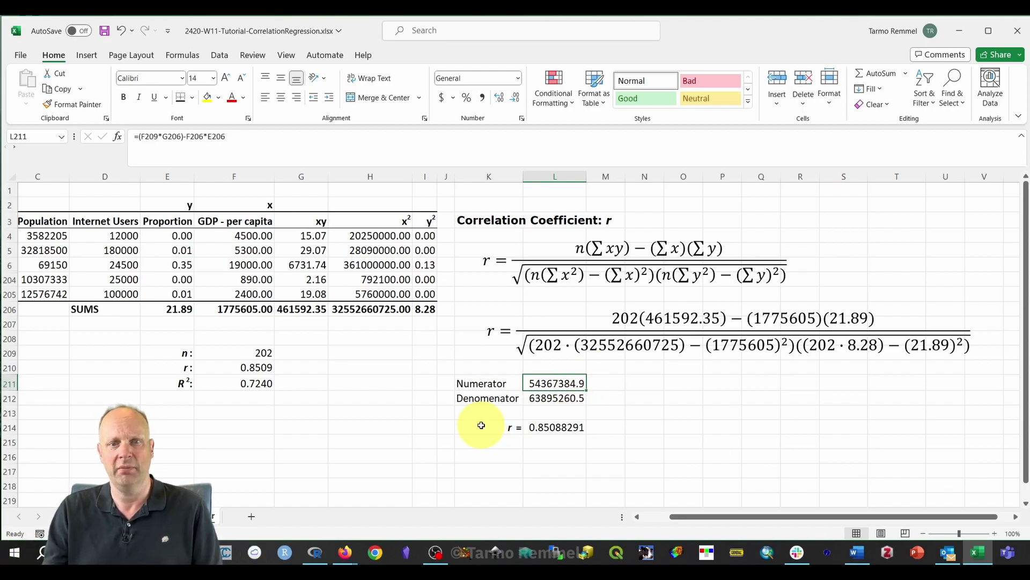
double_click(556, 400)
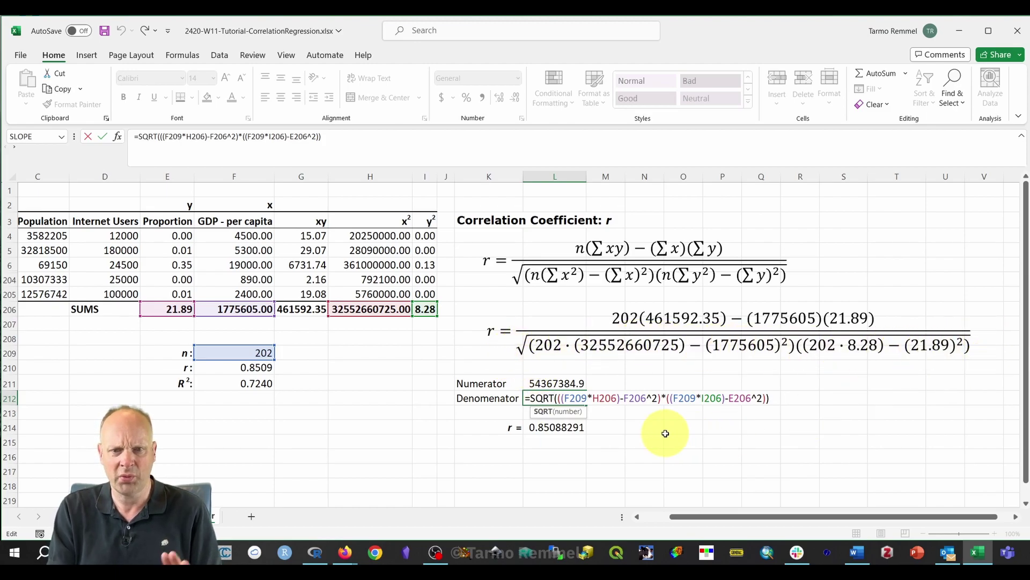
key("Return")
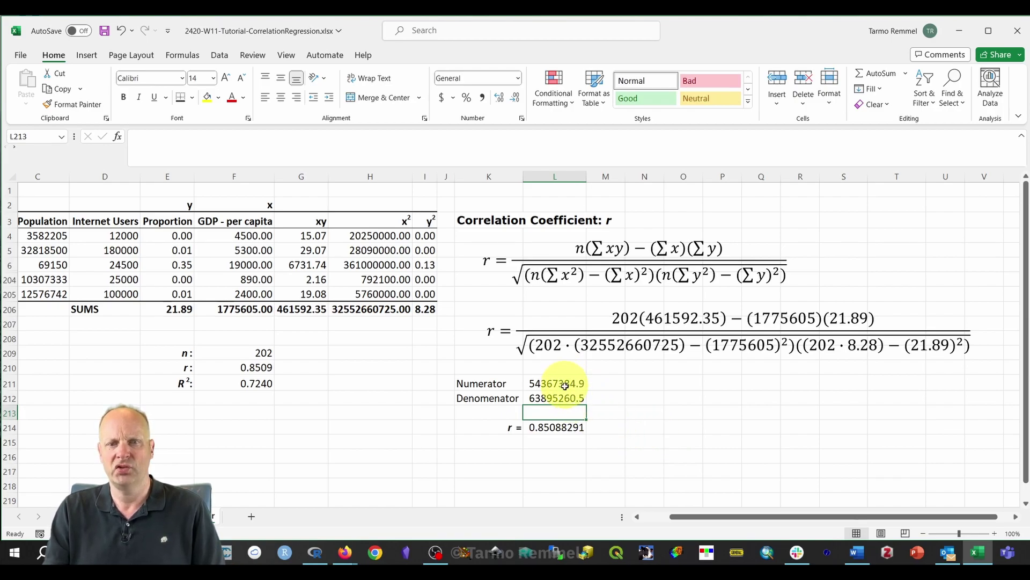
Inspect the manual r formula in L214 without changing it and compare it with the CORREL formula in F210.
double_click(560, 428)
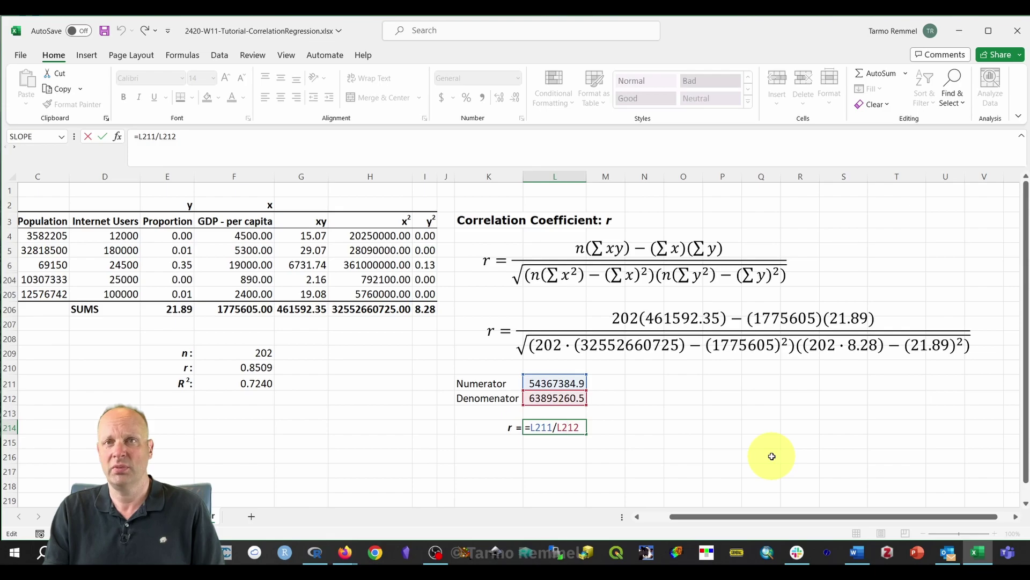
key("Escape")
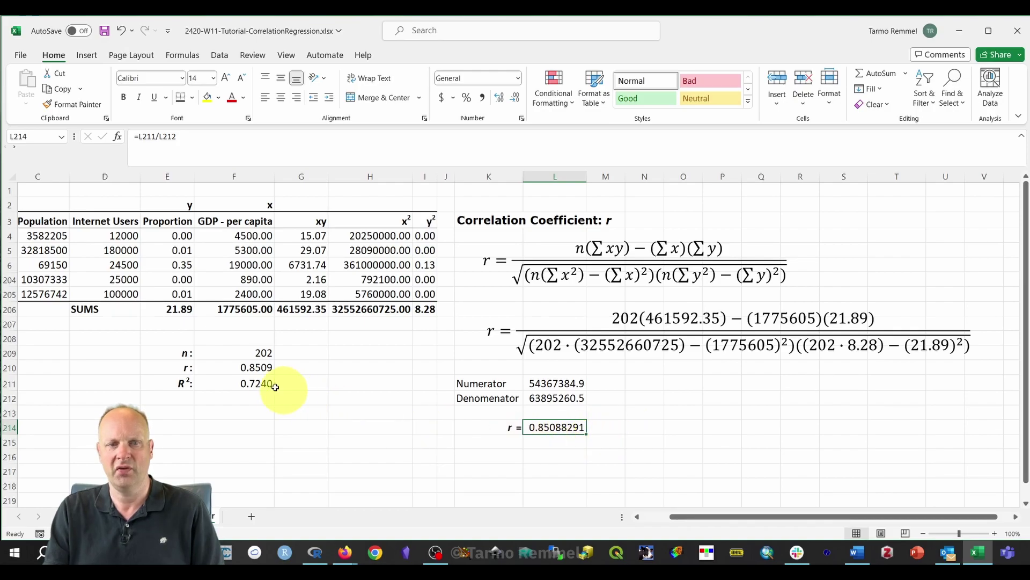
left_click(248, 367)
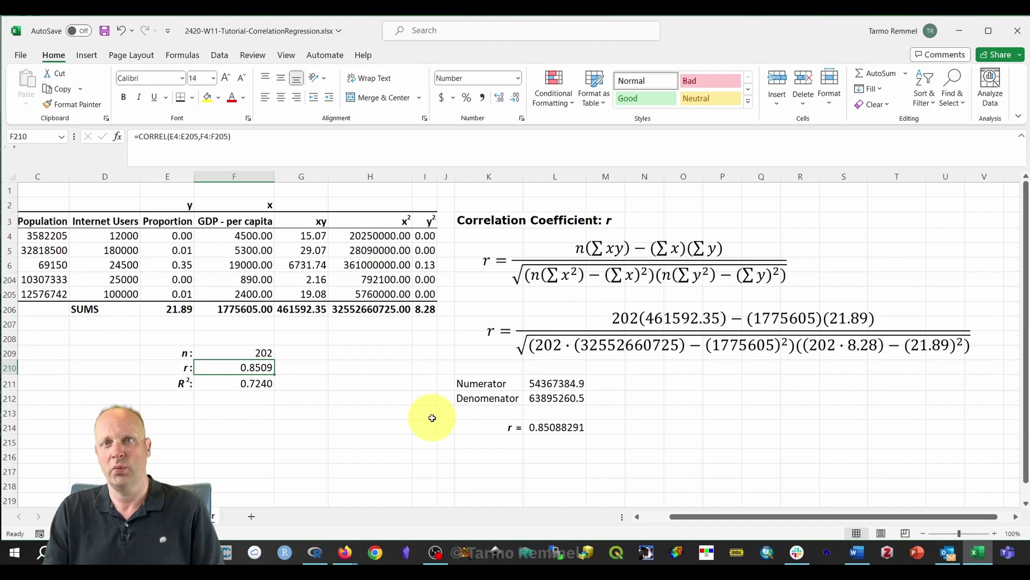